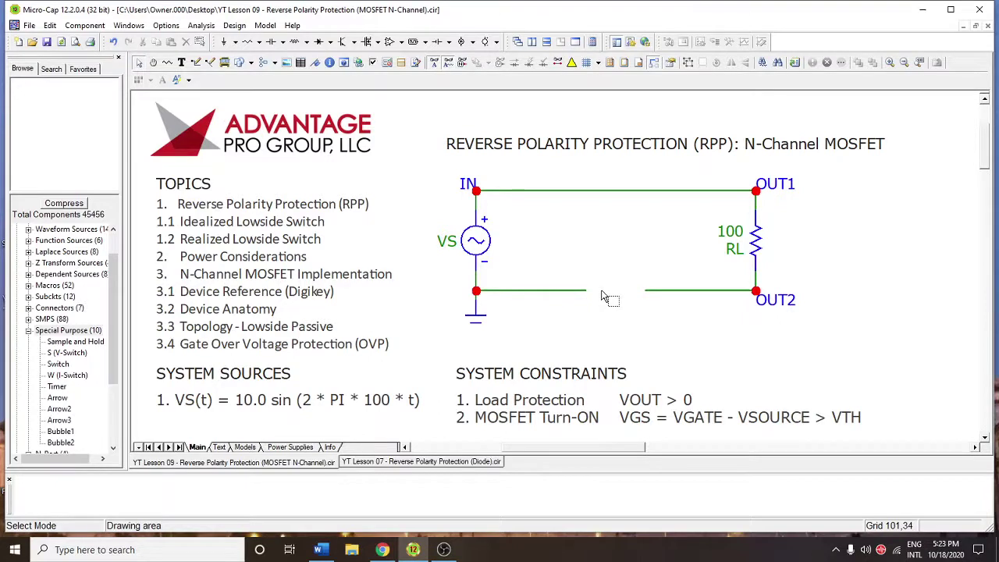
Step: Pull the bottom-left wire's end back from OUT2 and nudge the ground under VS down
left_click_drag(587, 295, 579, 295)
left_click(457, 324)
left_click_drag(464, 307, 506, 353)
left_click(516, 334)
Step: Draw a wire stub from VS's negative node and lengthen the stub left of OUT2, leaving a gap
left_click_drag(576, 290, 646, 291)
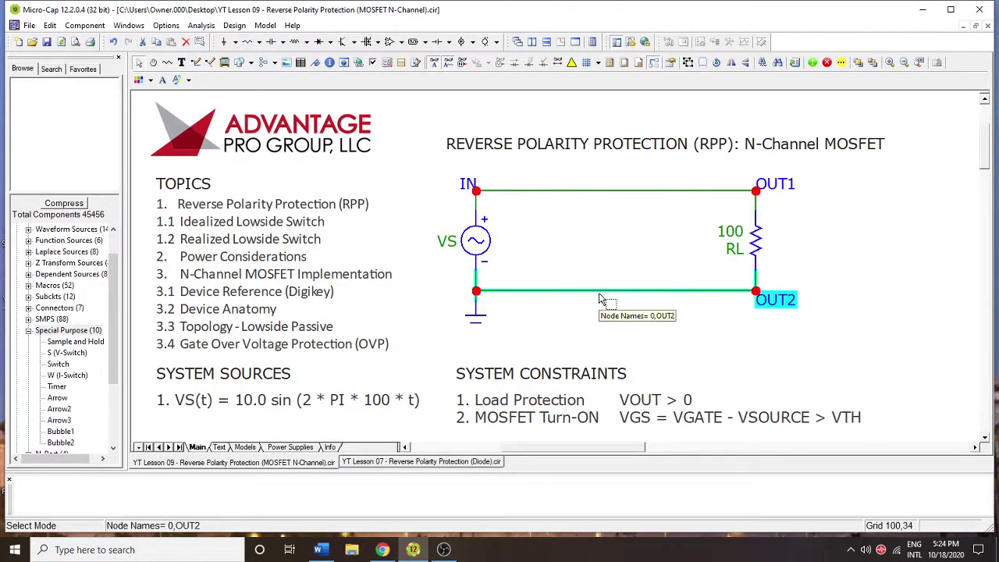
left_click(196, 63)
left_click_drag(476, 290, 552, 300)
key("ctrl+e")
left_click(473, 326)
left_click(513, 333)
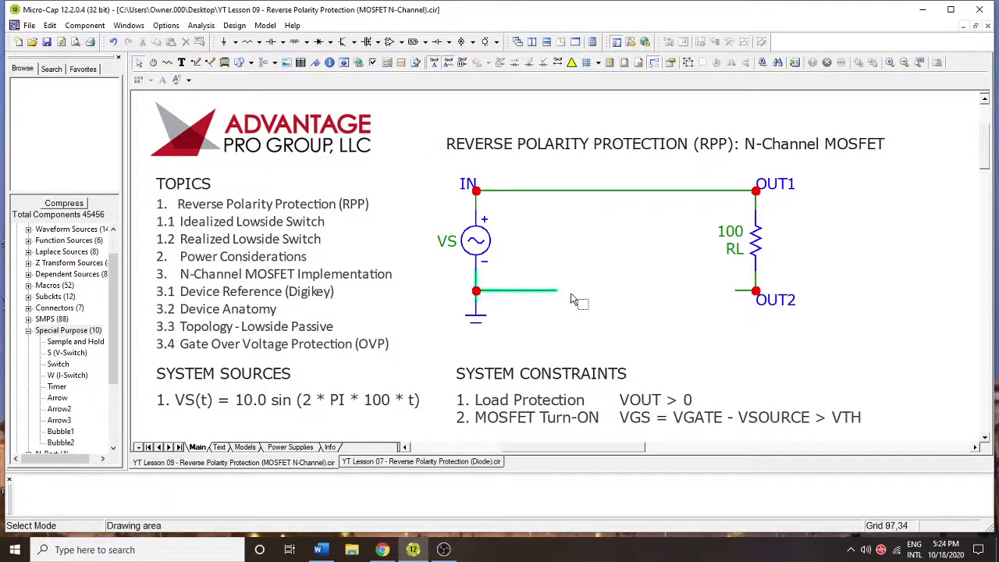
left_click_drag(735, 292, 695, 292)
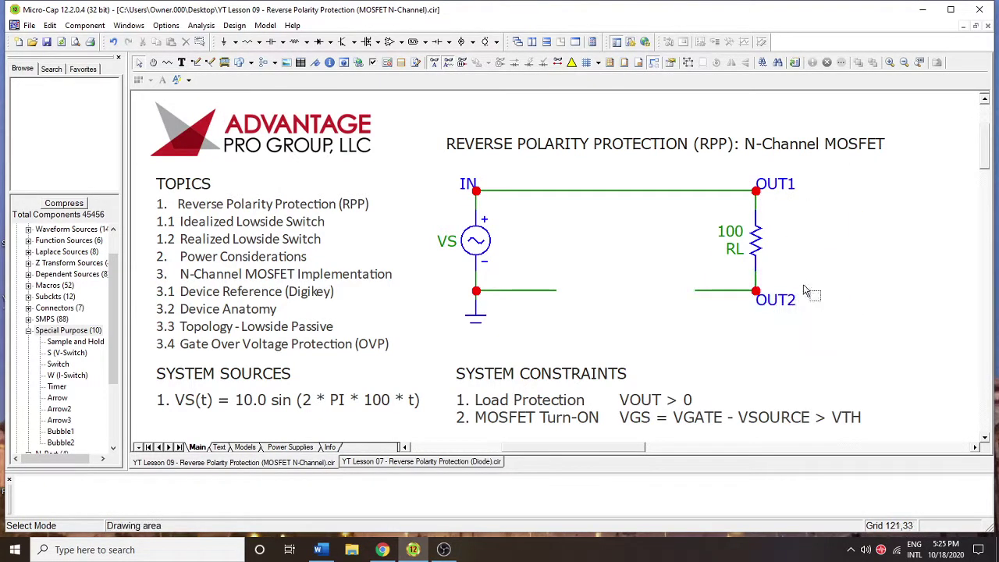
Step: Place V-switch S1 with the NMOS model and edited ROFF in the gap, then stretch the wire to it
left_click(66, 354)
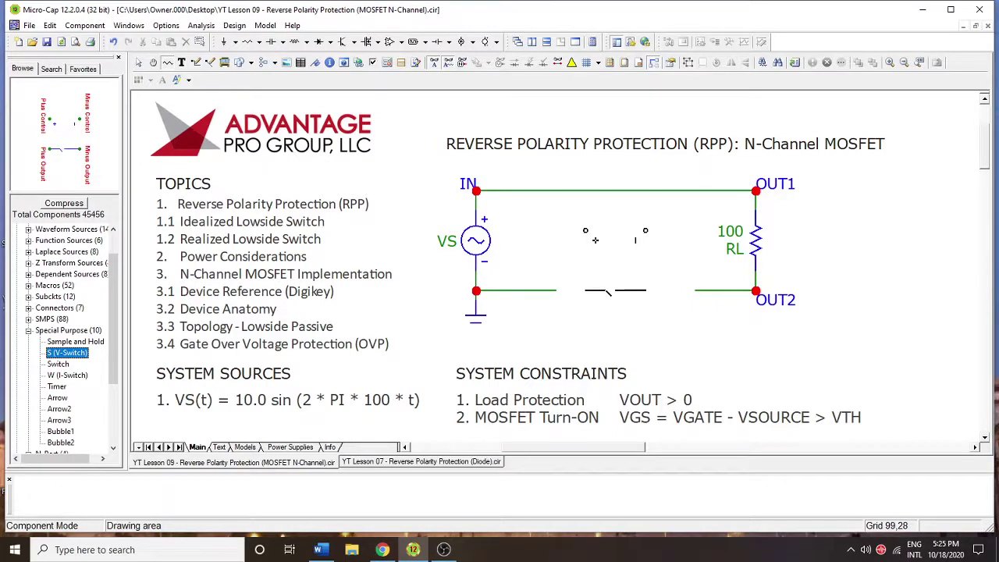
left_click(595, 240)
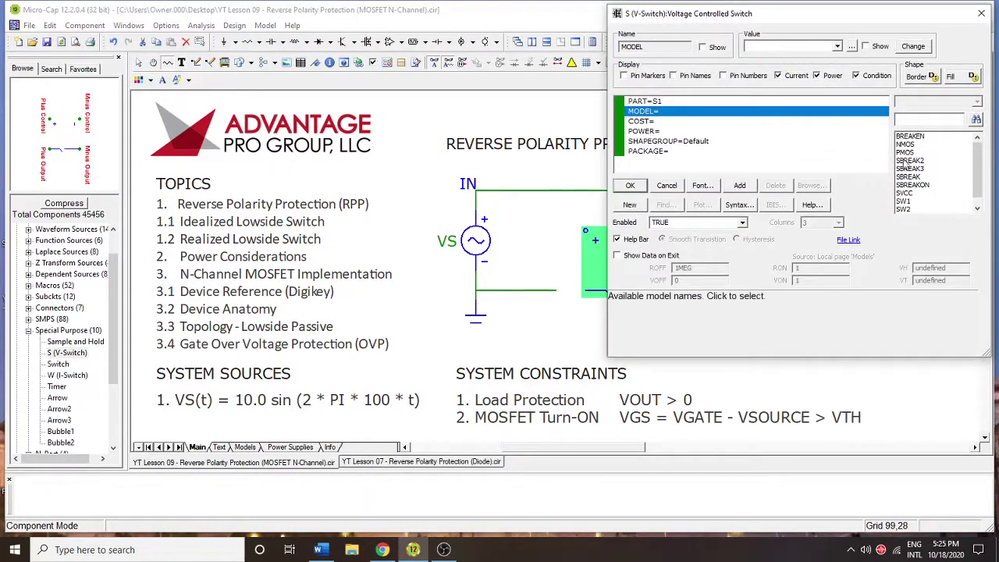
left_click(908, 145)
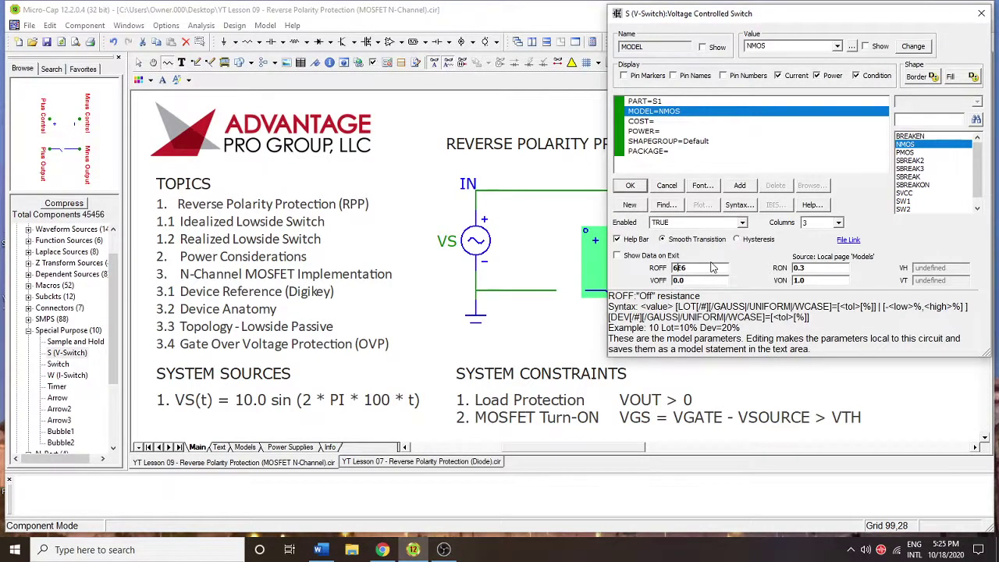
double_click(679, 267)
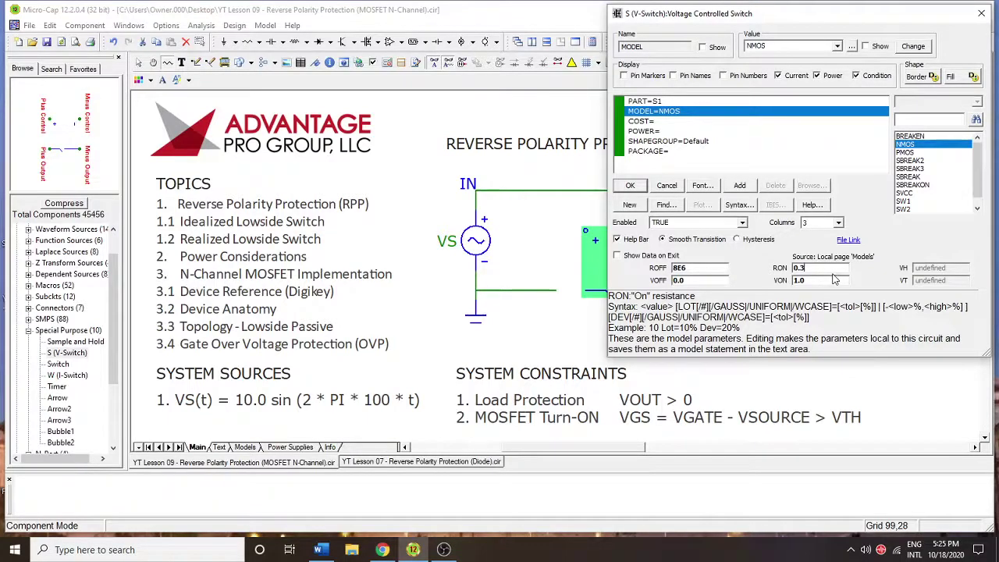
left_click(631, 185)
key("ctrl+e")
left_click(687, 294)
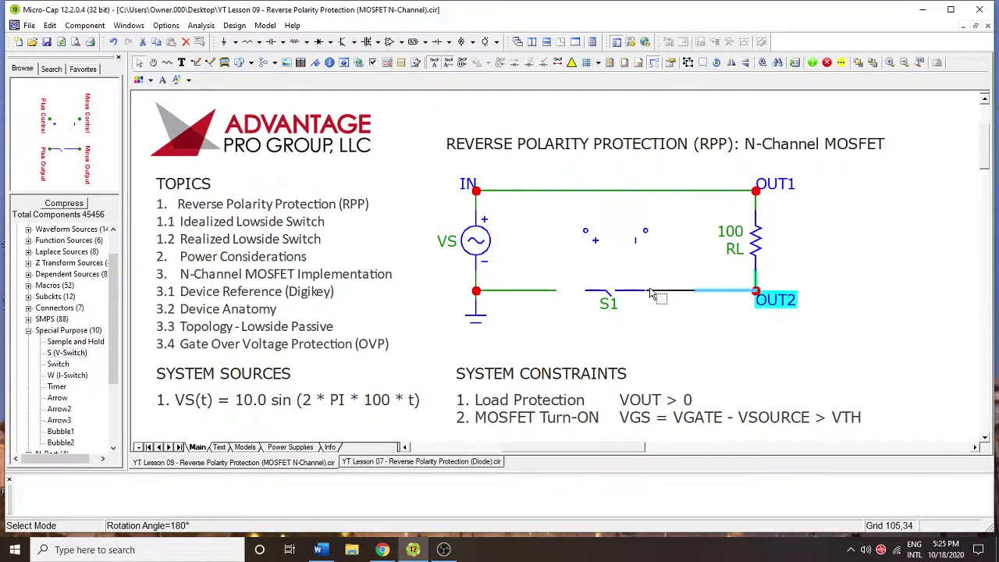
left_click_drag(556, 290, 587, 291)
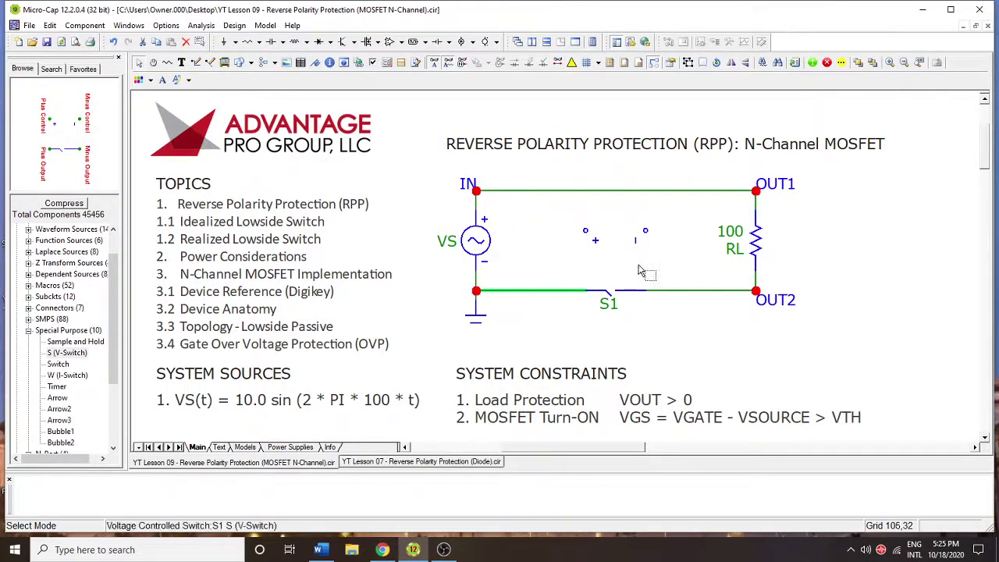
Step: Place a ground on S1's negative control pin
left_click(224, 41)
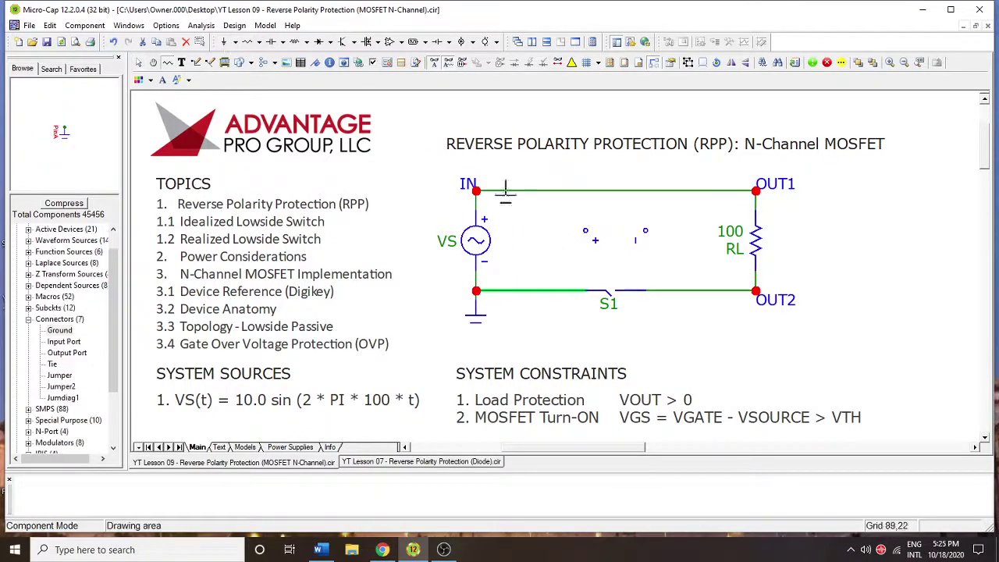
left_click(646, 234)
key("ctrl+e")
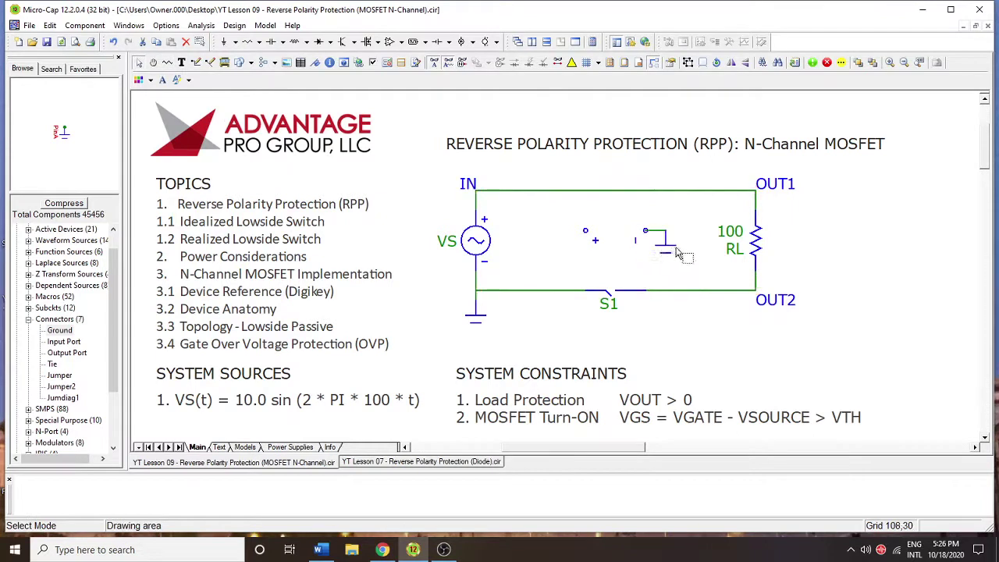
left_click_drag(653, 247, 683, 247)
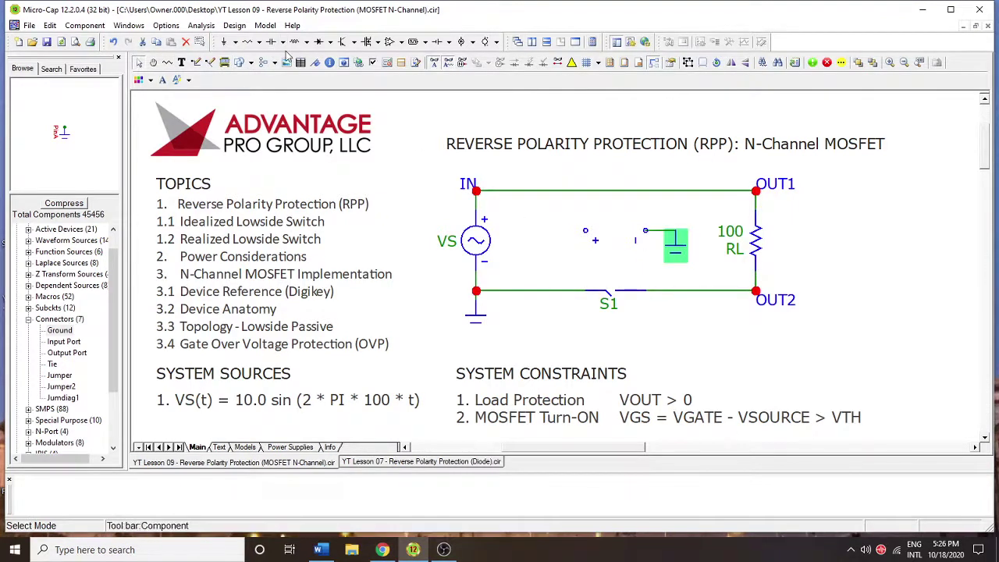
Step: Add a 10 V battery V4 left of the switch and wire it to S1's plus control
left_click(437, 41)
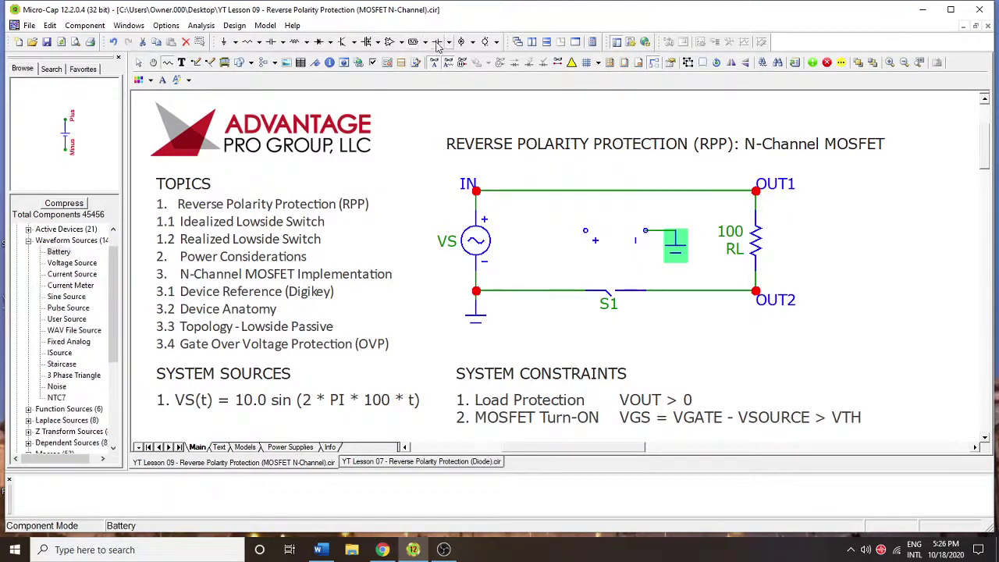
left_click(536, 277)
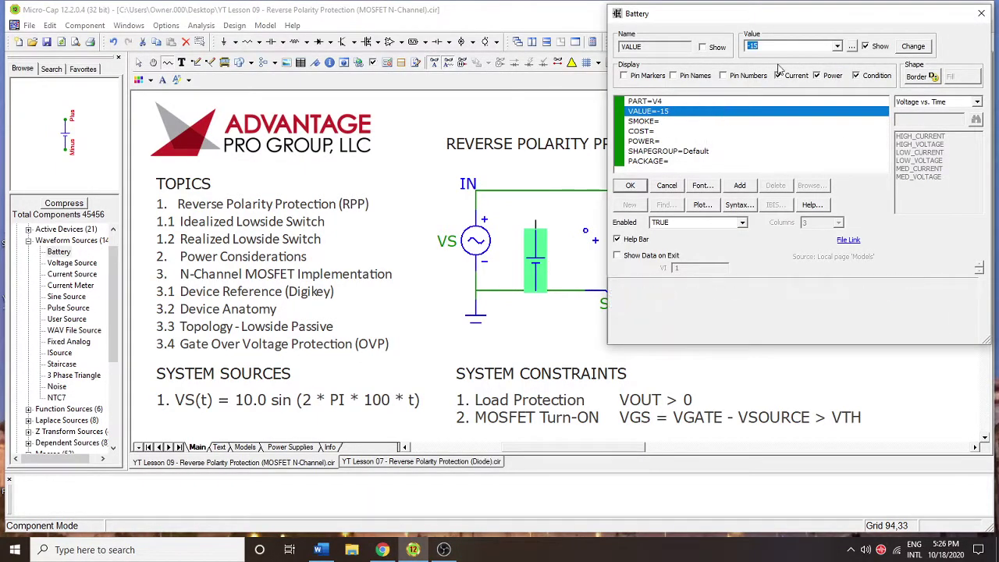
key("Return")
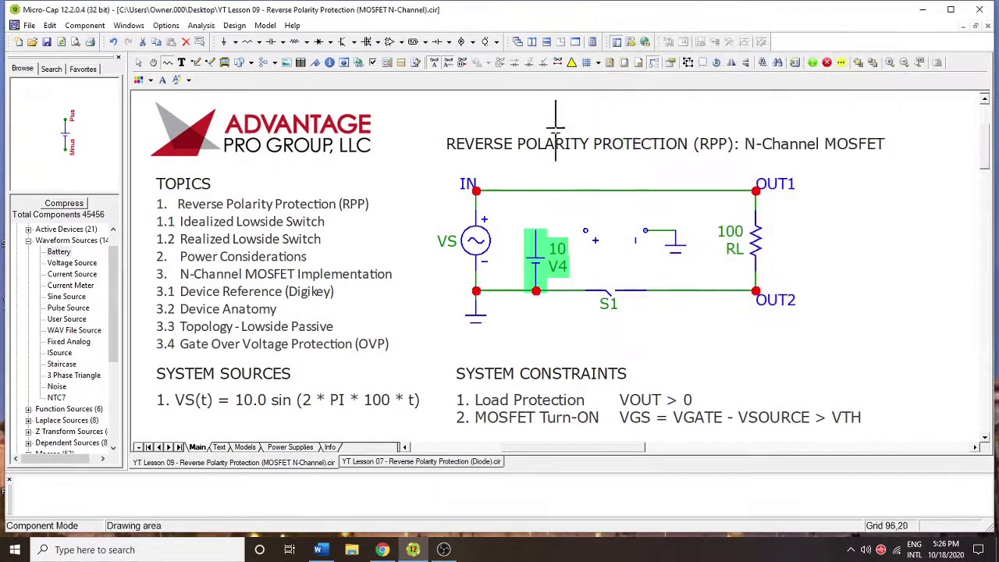
key("ctrl+e")
left_click(196, 63)
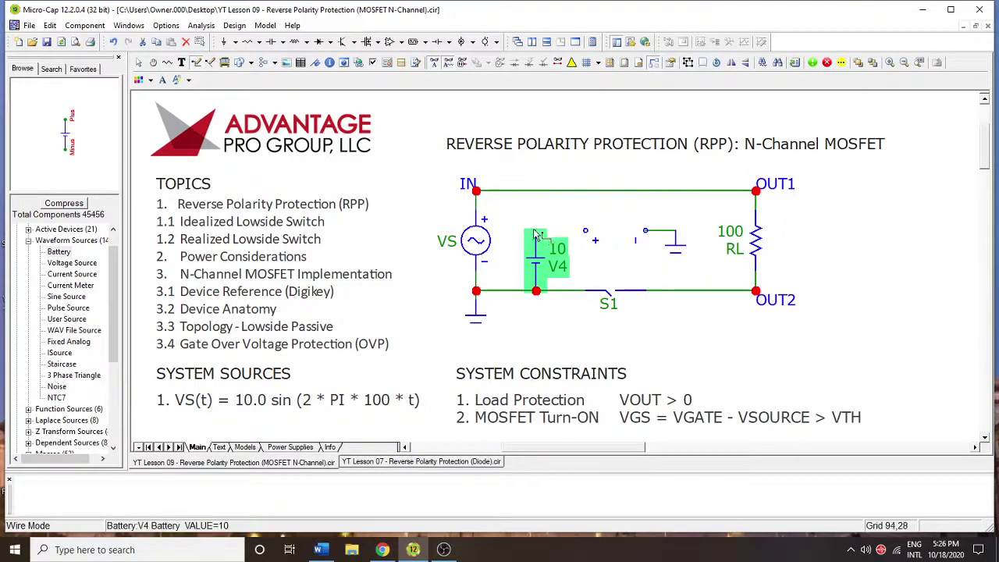
left_click_drag(586, 225, 586, 230)
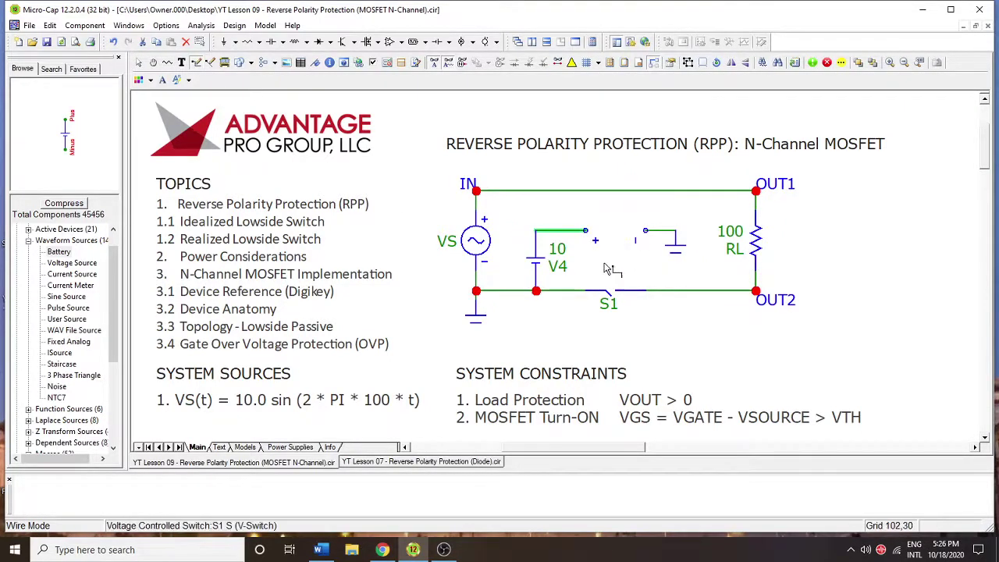
key("ctrl+e")
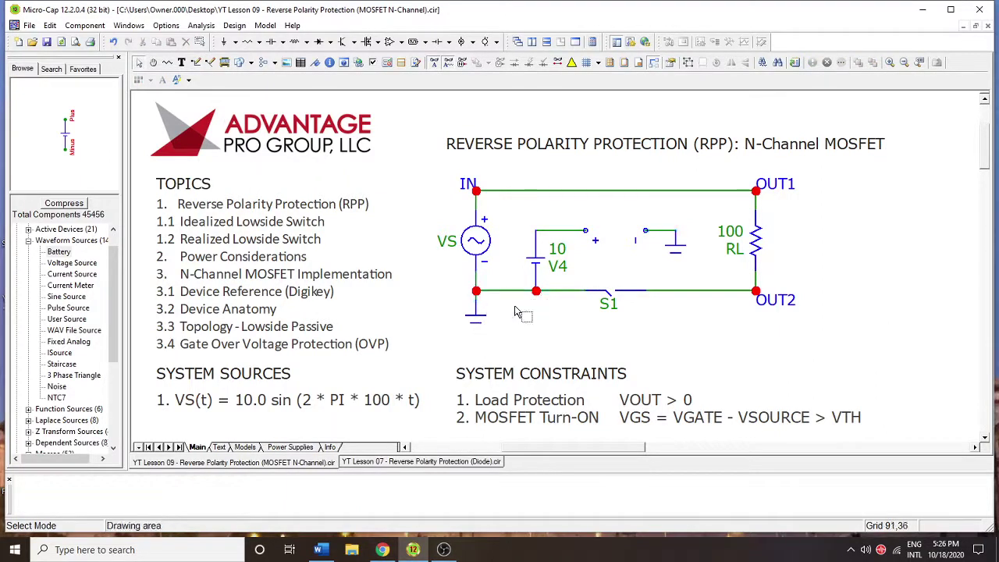
Step: Move V4 upward and redraw the bottom wire from S1 to VS's negative node
left_click(536, 251)
left_click_drag(535, 251, 536, 232)
left_click(533, 278)
key("Delete")
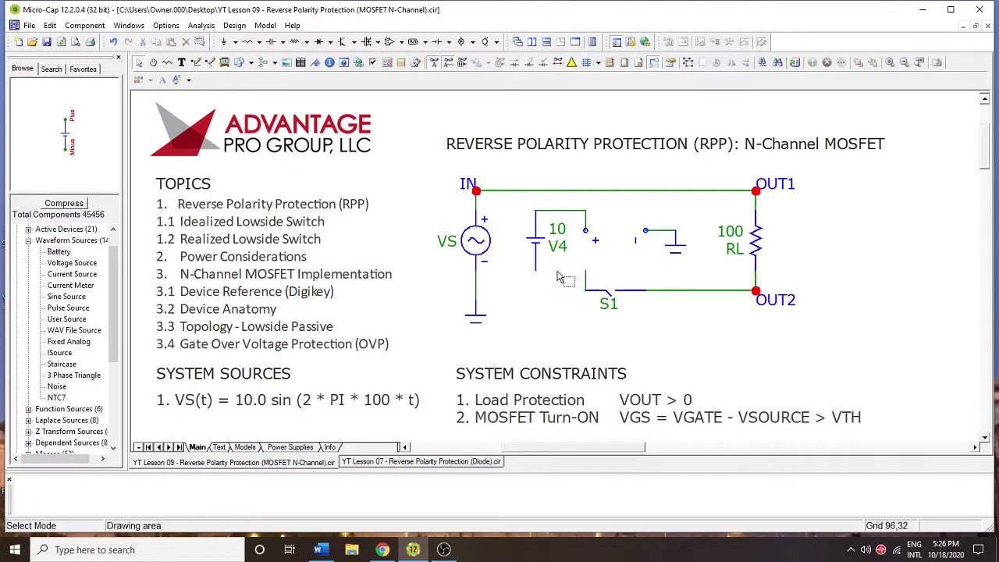
left_click_drag(587, 290, 476, 290)
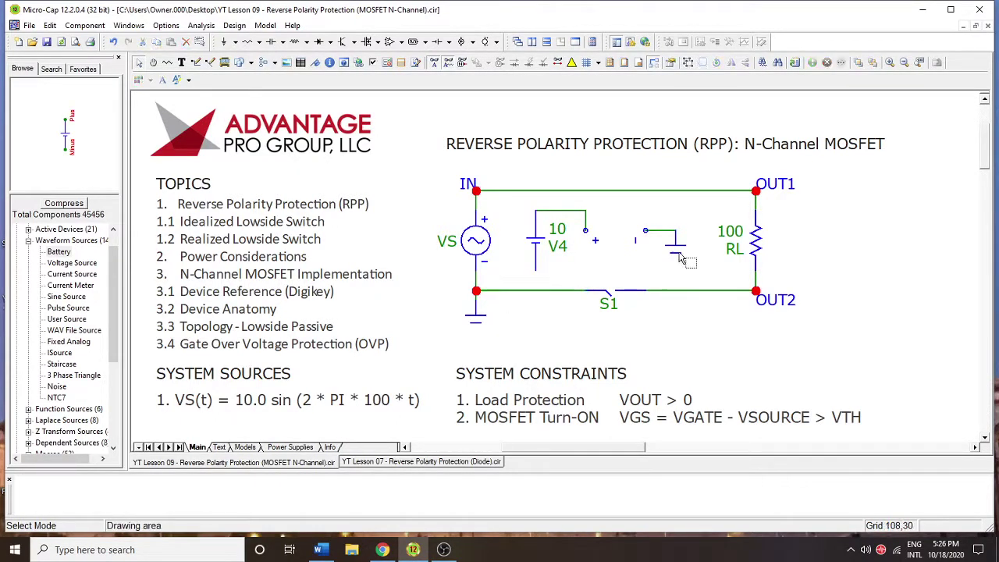
Step: Copy the ground symbol to sit beneath battery V4
left_click_drag(676, 246, 534, 284)
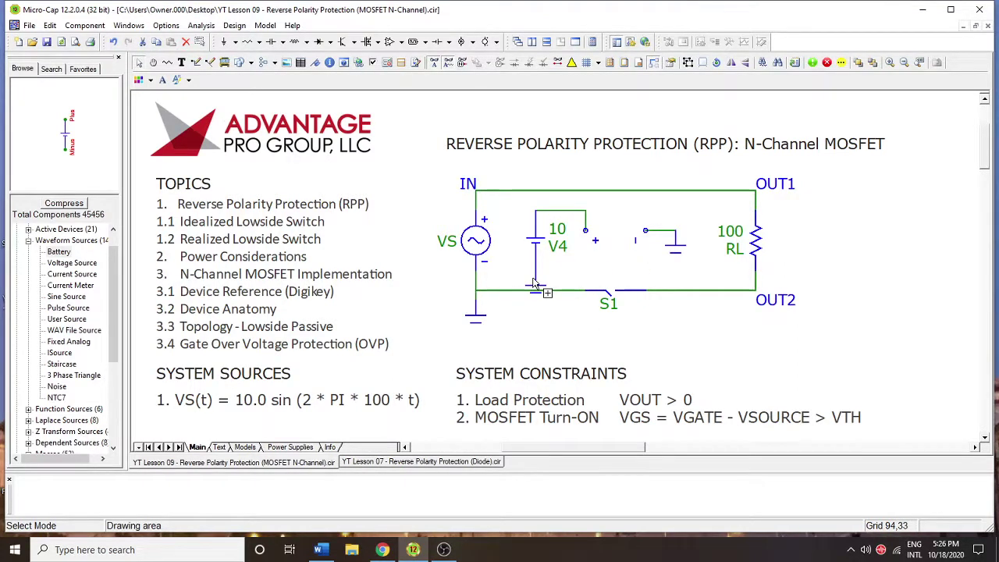
left_click_drag(534, 283, 532, 285)
left_click(531, 289)
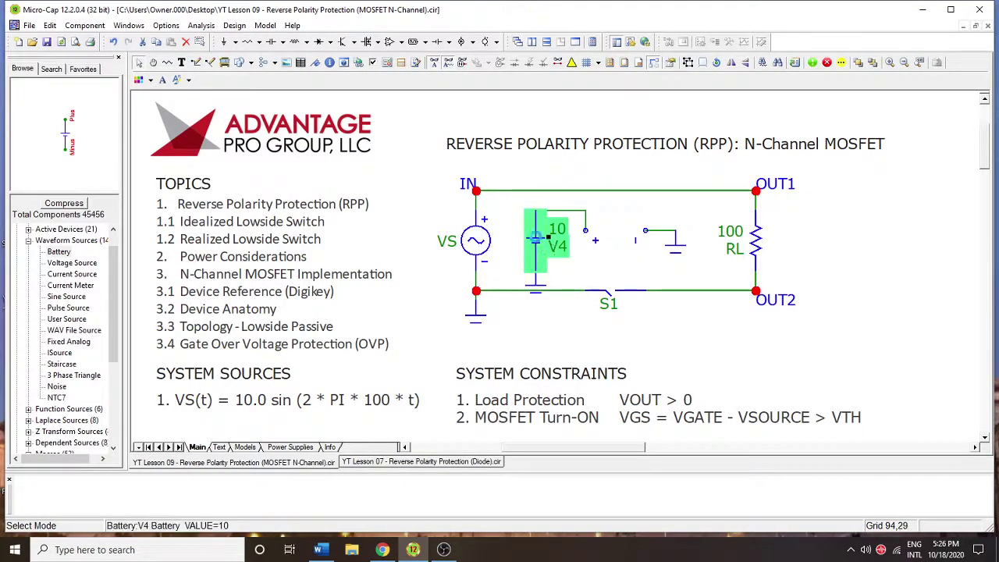
left_click(533, 287)
left_click(616, 262)
left_click(655, 349)
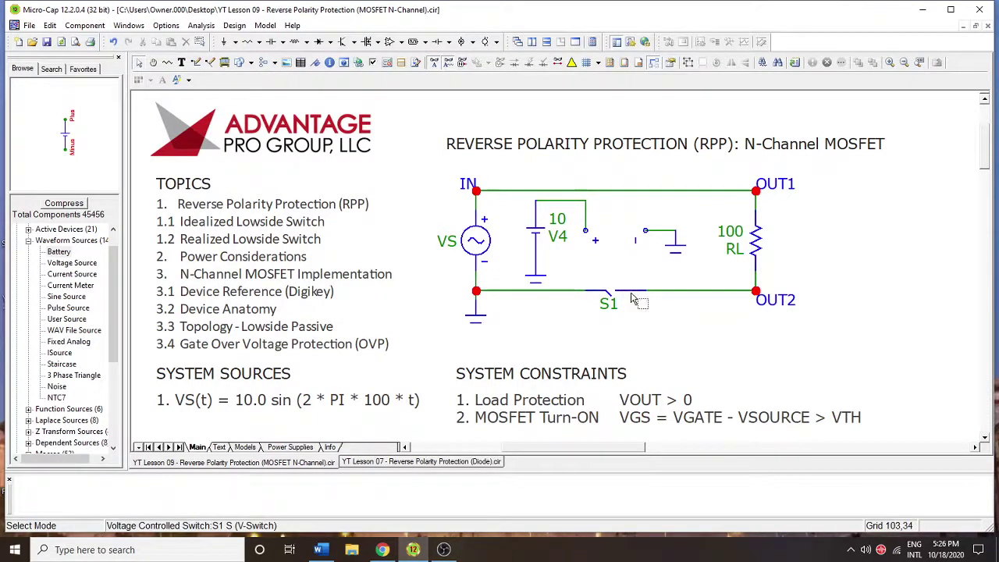
double_click(475, 238)
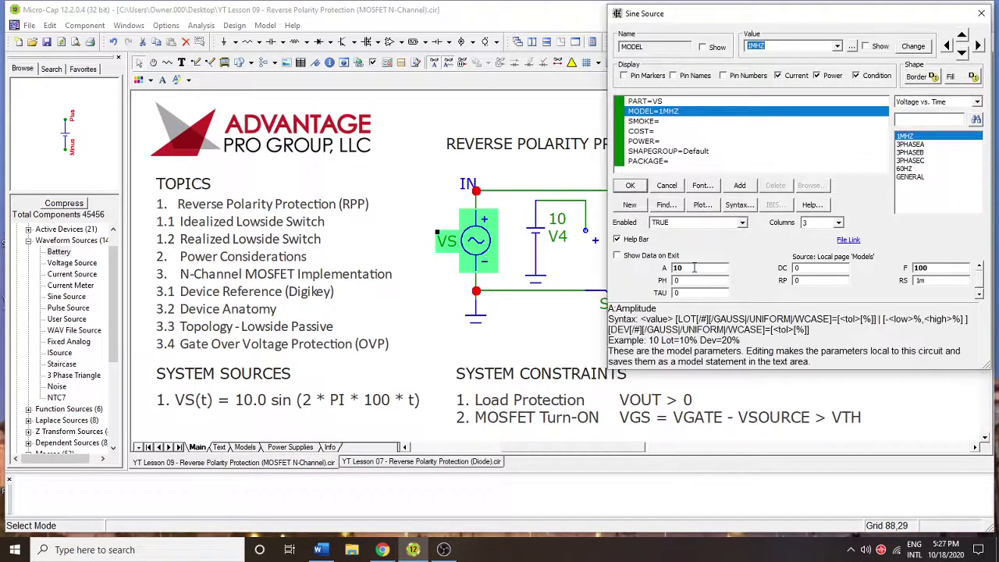
left_click(948, 269)
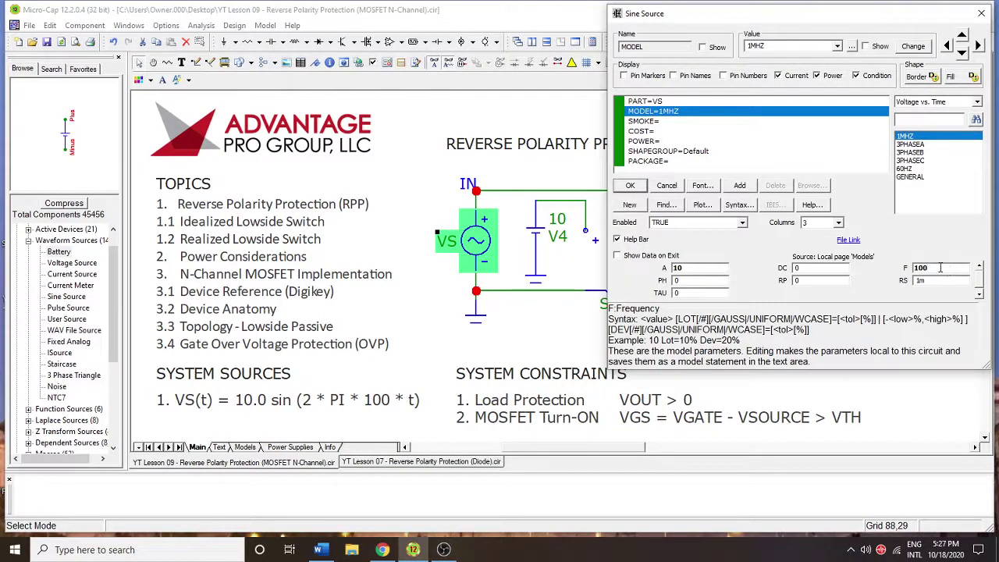
left_click(630, 185)
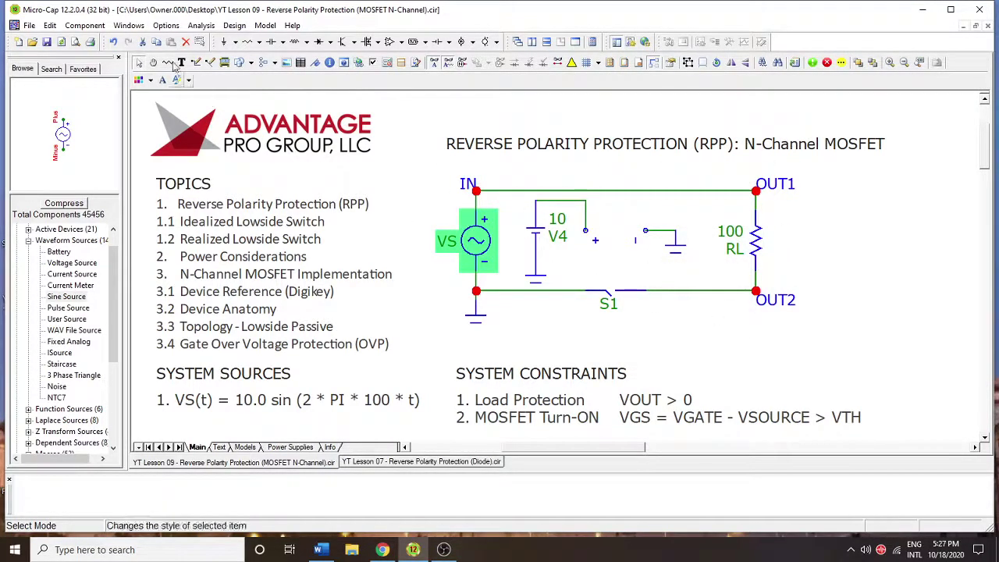
Step: Run a transient analysis showing v(OUT1)-v(OUT2) tracking the full ±10 V sine, then close the plot
left_click(201, 25)
left_click(204, 40)
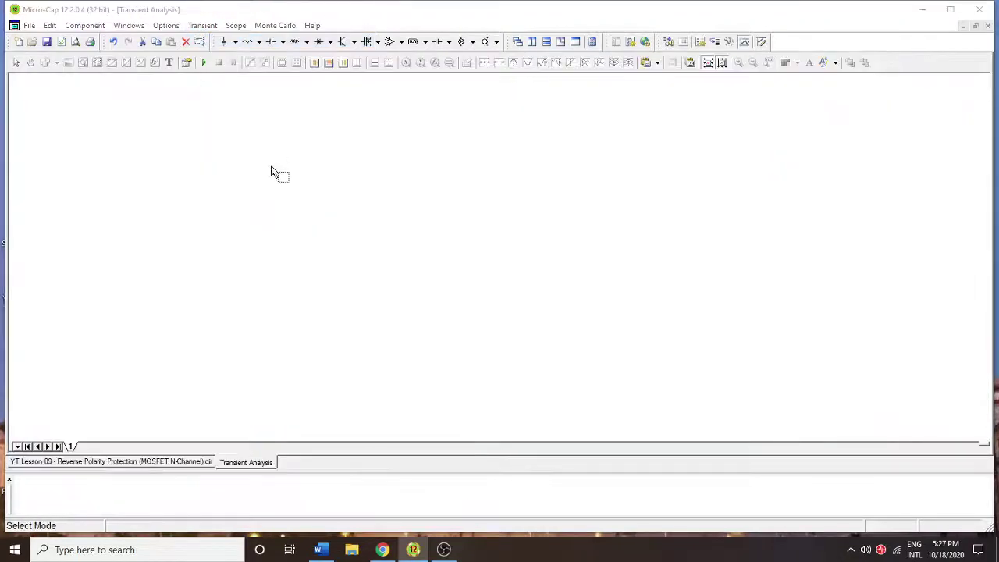
left_click(229, 81)
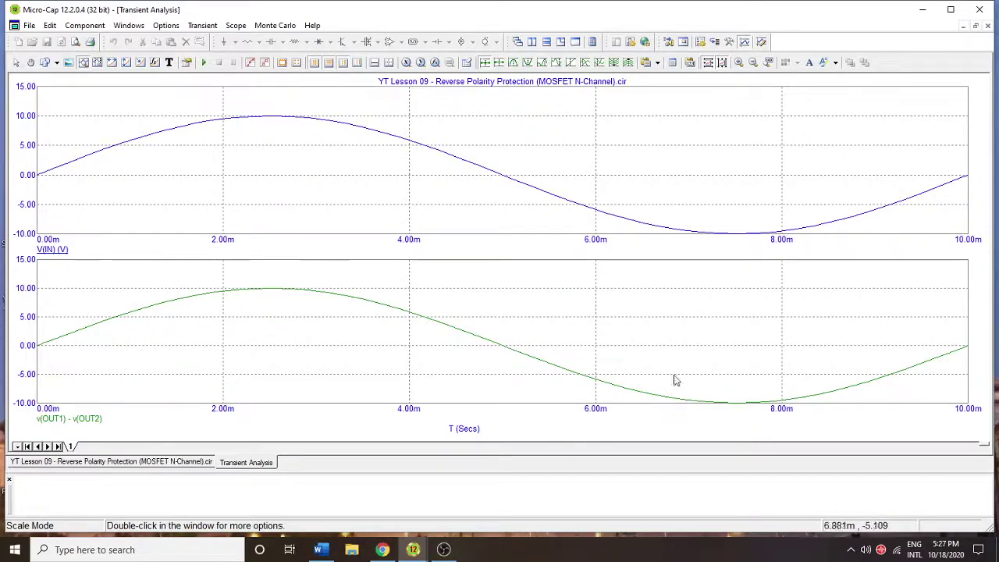
left_click(988, 25)
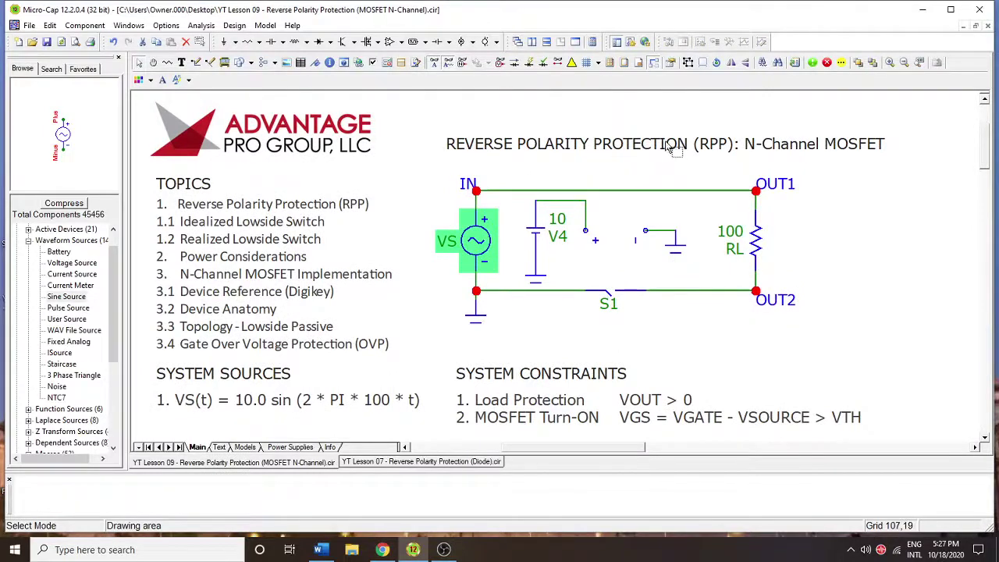
Step: Delete battery V4 from S1's control branch
mouse_move(609, 294)
left_click(540, 236)
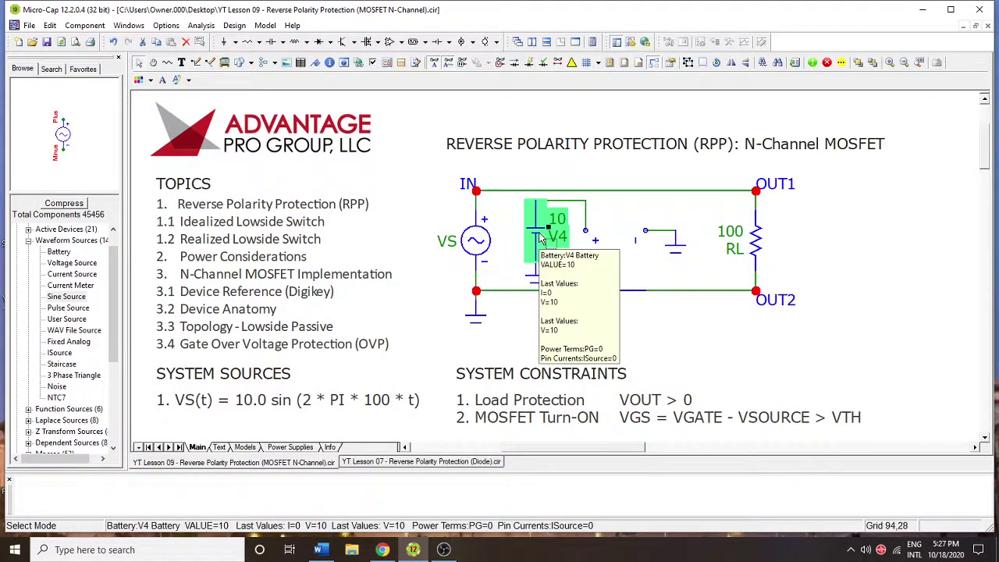
key("Delete")
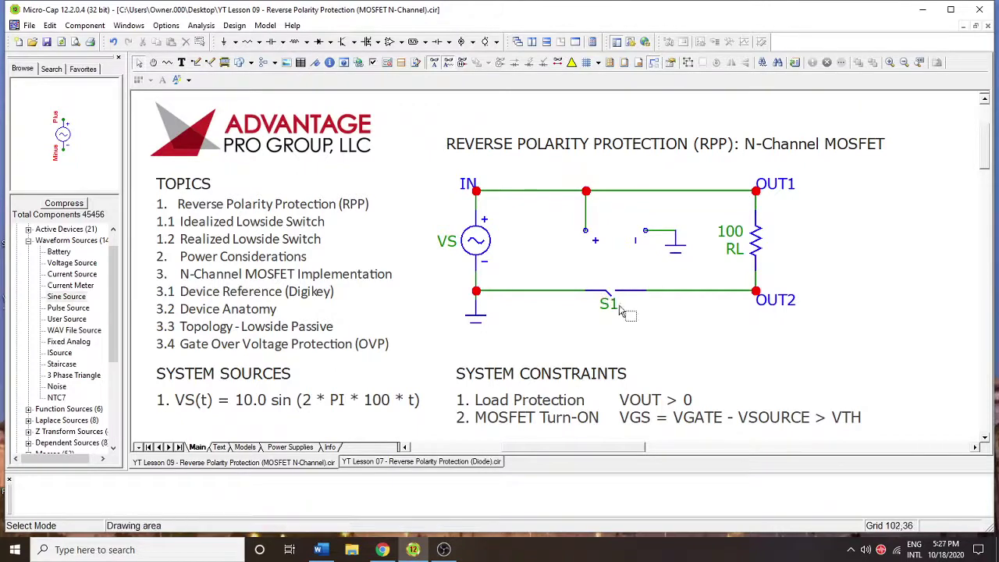
Step: Rerun the transient analysis, with only the positive half-cycle passing, then close the plots
left_click(201, 25)
left_click(207, 42)
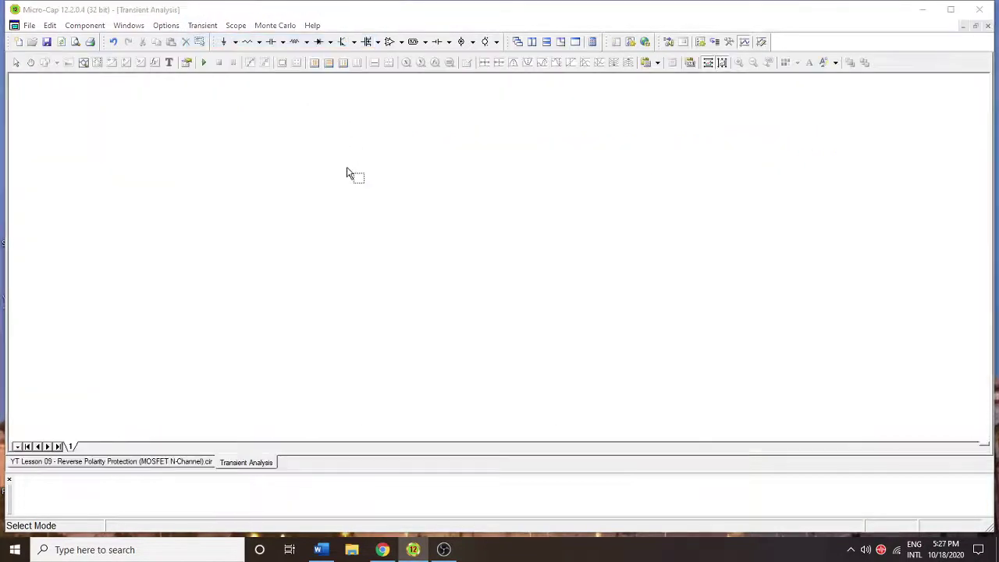
left_click(229, 81)
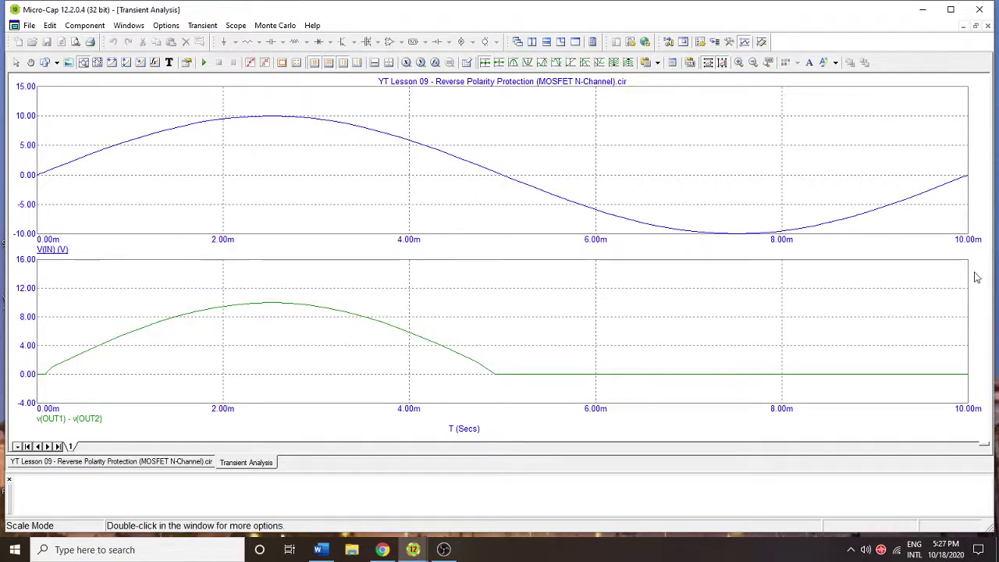
left_click(987, 25)
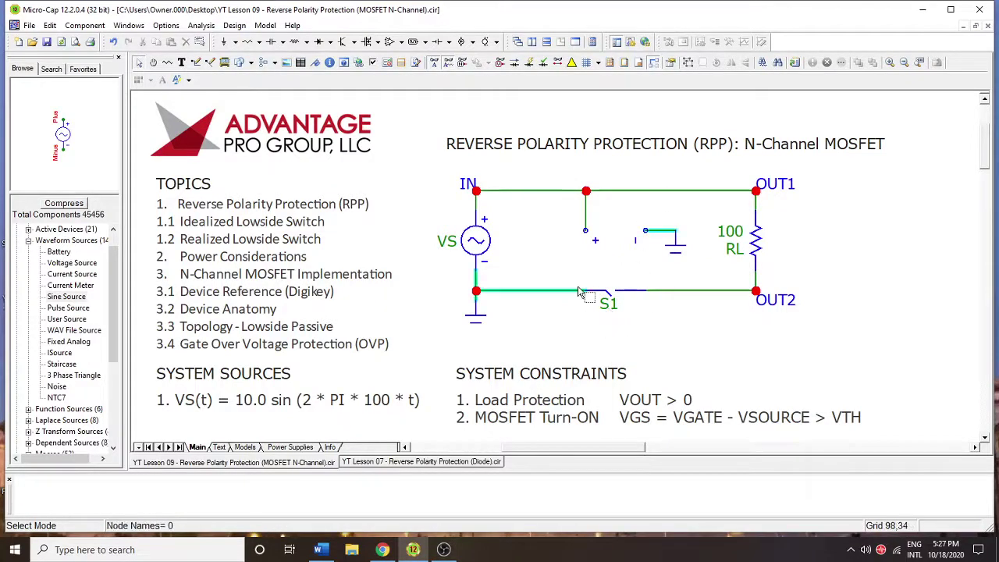
Step: Delete switch S1 from the bottom return wire
left_click_drag(577, 222, 653, 322)
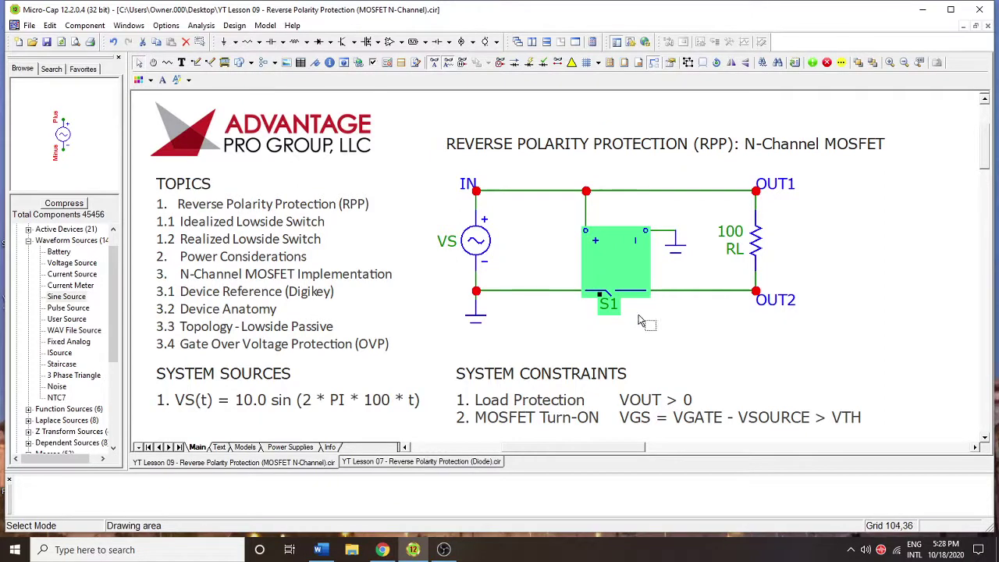
left_click(658, 334)
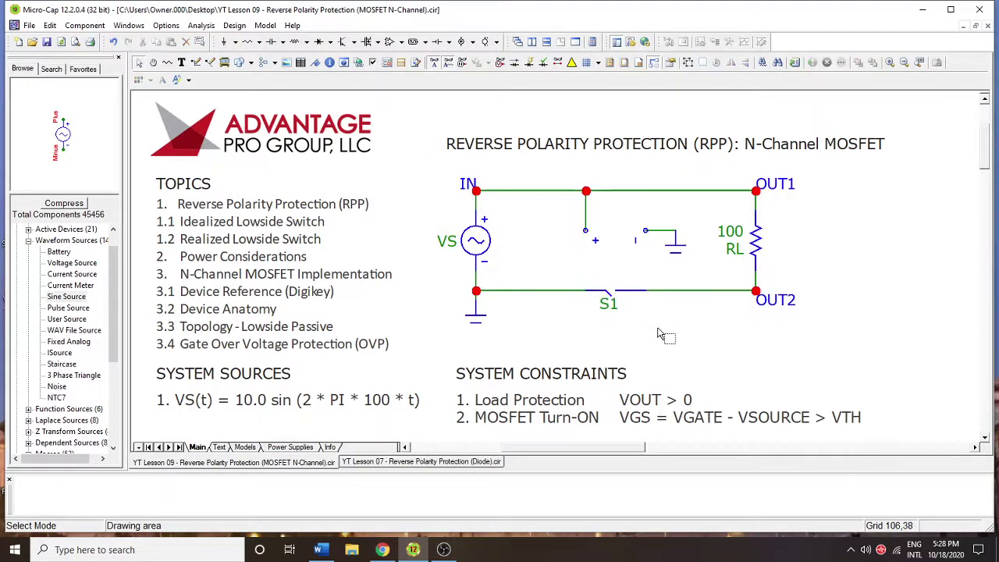
left_click(617, 261)
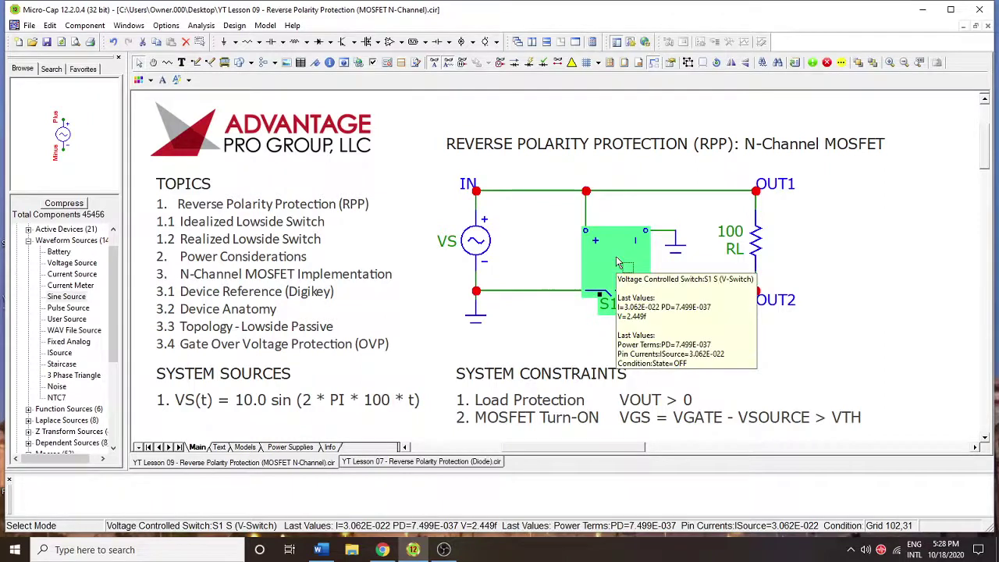
key("Delete")
Step: Delete the leftover control-branch ground and wire stubs
left_click_drag(685, 265, 565, 211)
key("Delete")
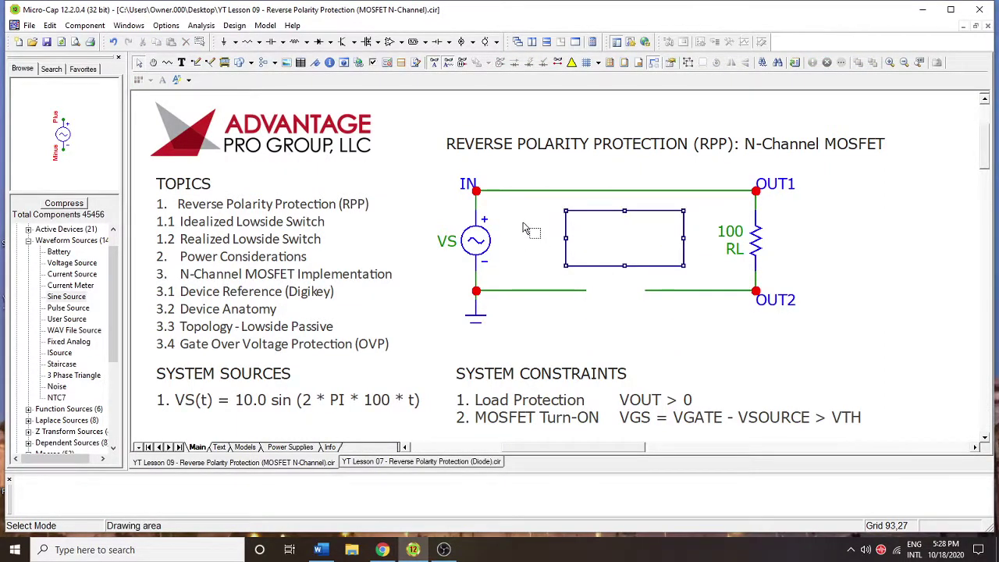
left_click(528, 229)
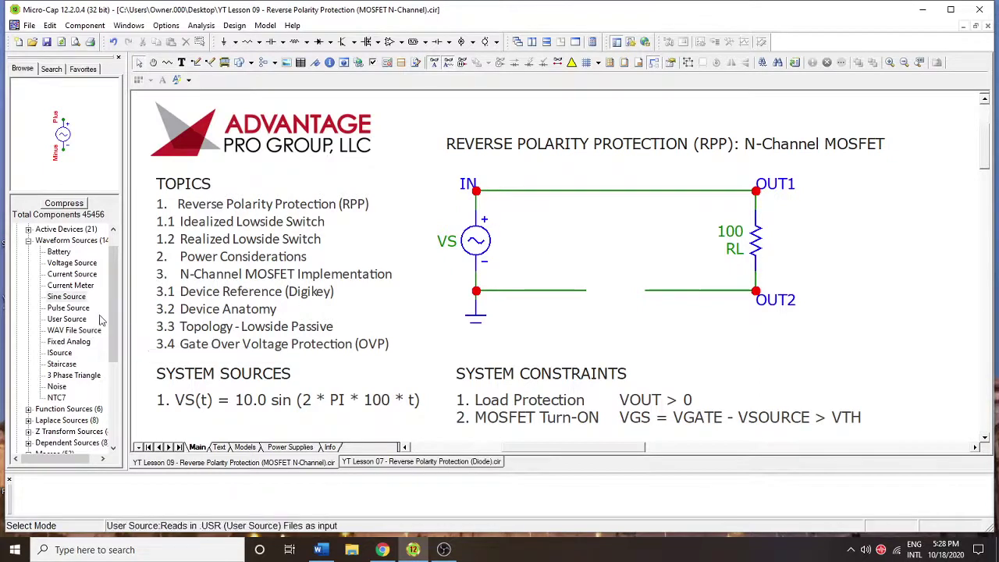
Step: Place DNMOS transistor M1 with the $GENERIC_N model, rotated into the lower wire gap
left_click(367, 43)
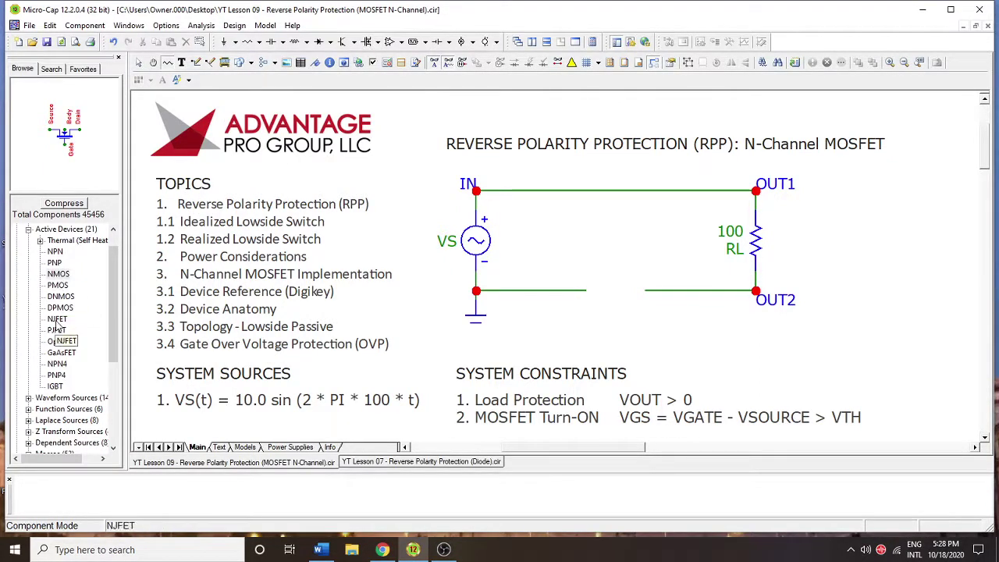
left_click(60, 297)
left_click_drag(598, 281, 605, 283)
right_click(600, 281)
right_click(605, 283)
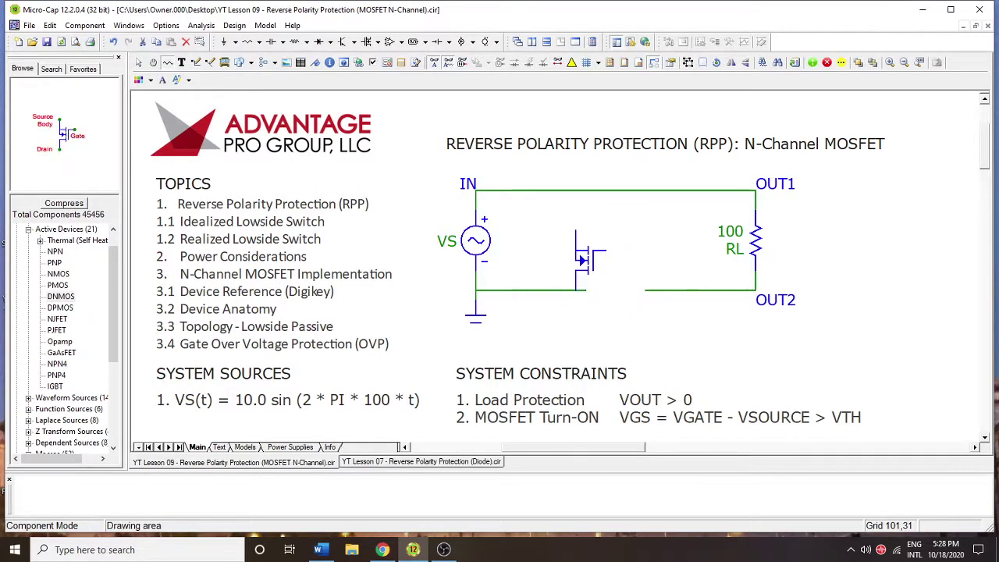
right_click(605, 283)
right_click(605, 283)
right_click(605, 283)
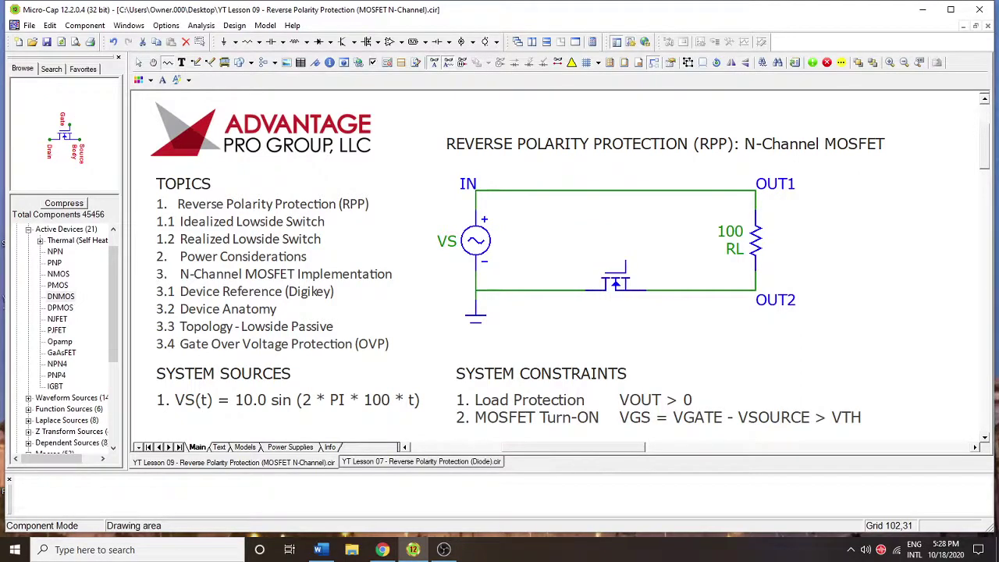
left_click_drag(605, 283, 605, 283)
left_click(921, 160)
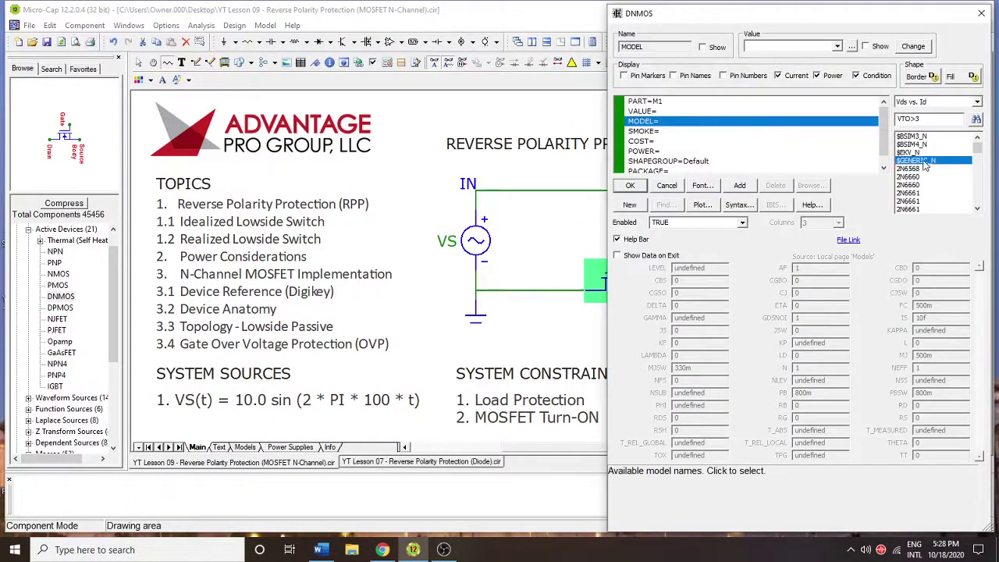
left_click(630, 185)
key("ctrl+e")
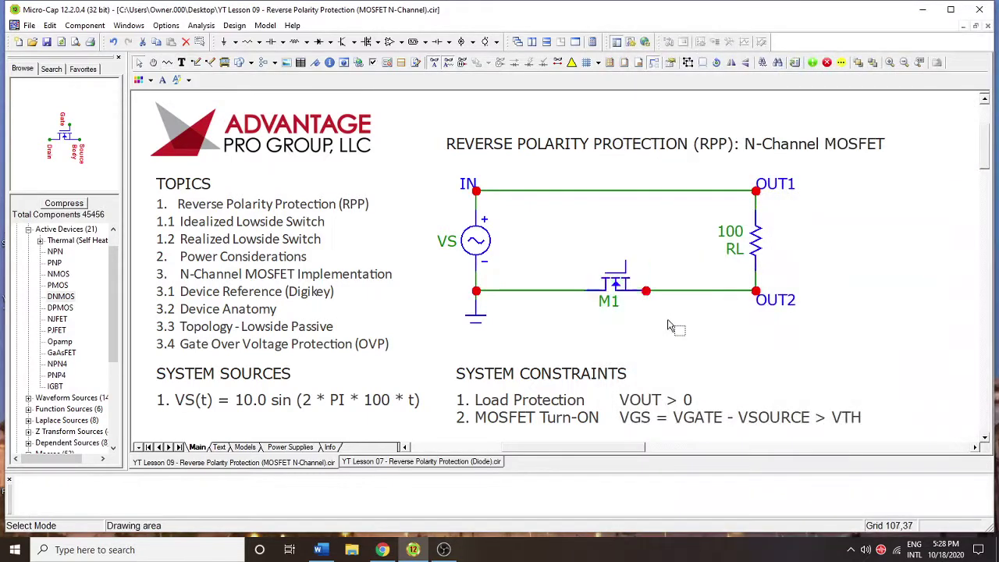
key("ctrl+w")
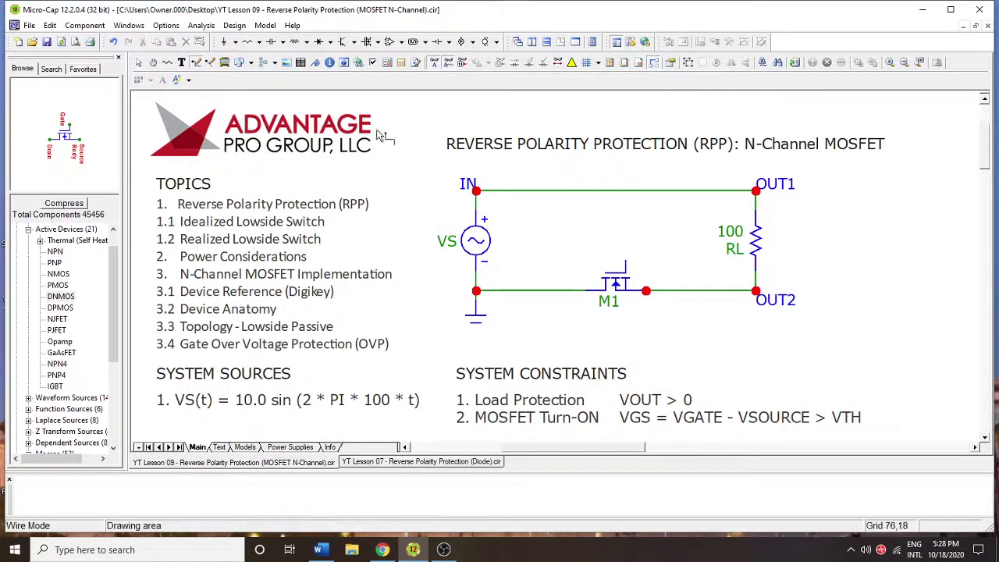
left_click_drag(628, 267, 625, 190)
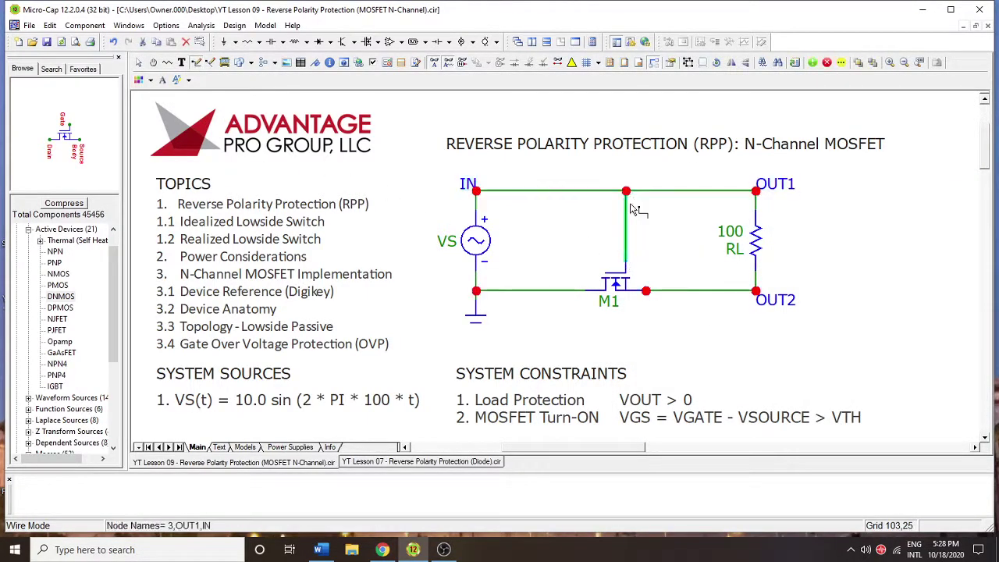
key("ctrl+e")
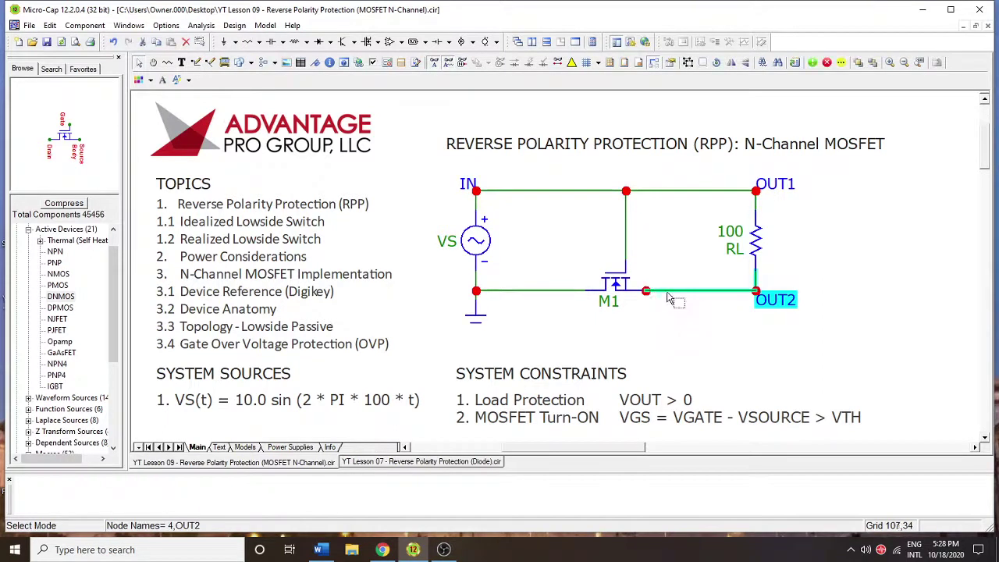
double_click(671, 295)
type("SOURCE")
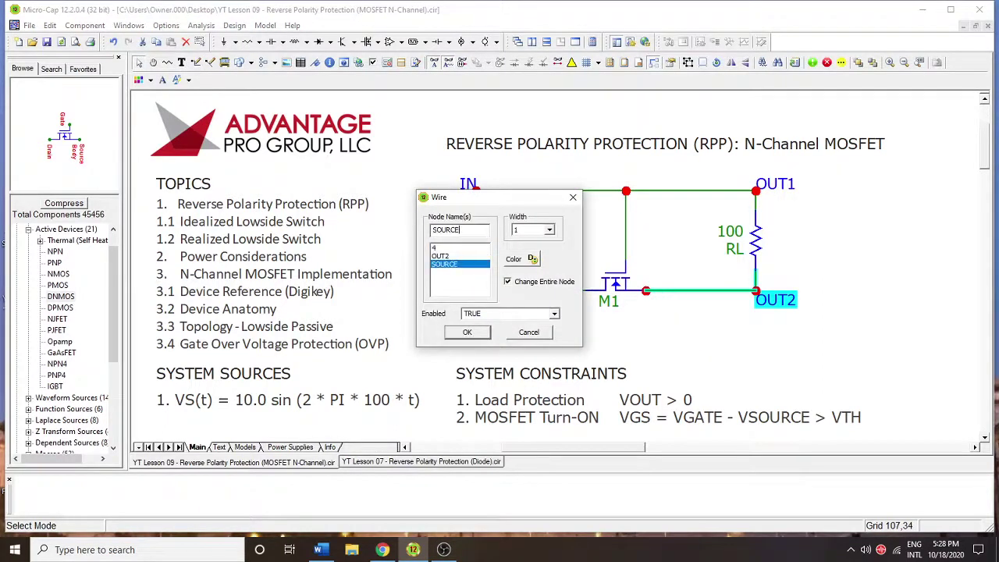
left_click(467, 331)
left_click_drag(692, 283, 671, 284)
double_click(587, 291)
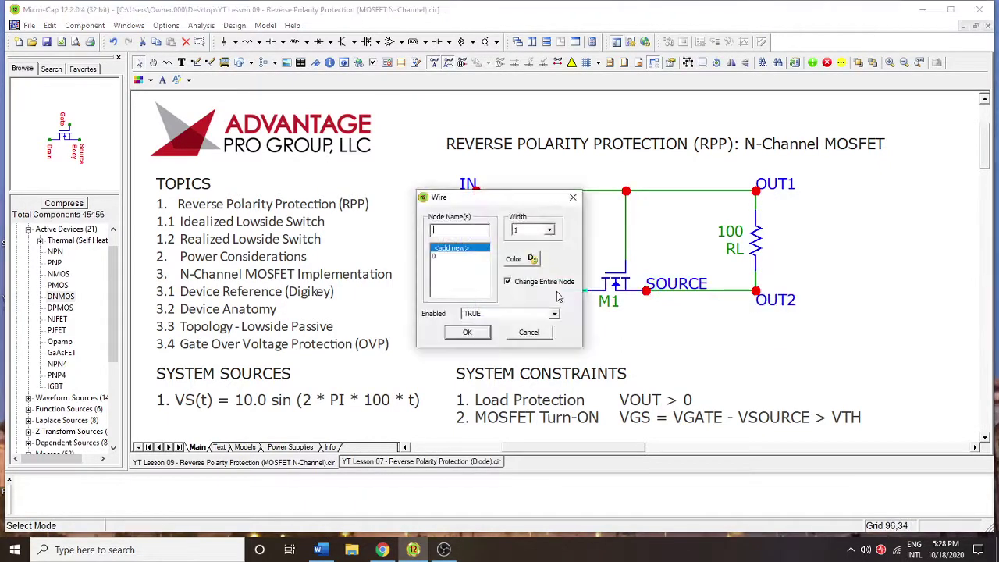
type("DRA")
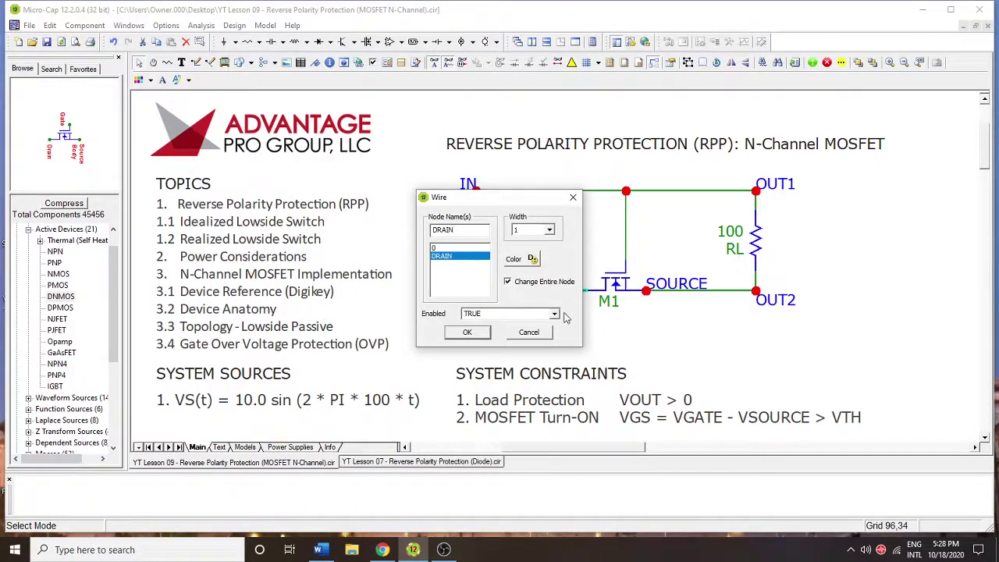
type("IN")
left_click(467, 332)
double_click(574, 288)
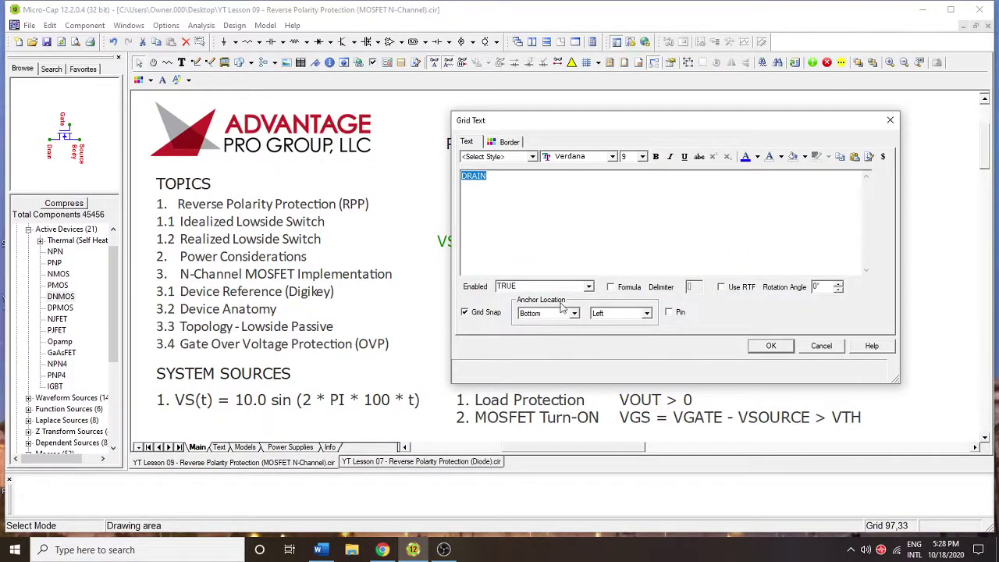
left_click(550, 313)
left_click(537, 333)
left_click(617, 313)
left_click(614, 333)
left_click(770, 345)
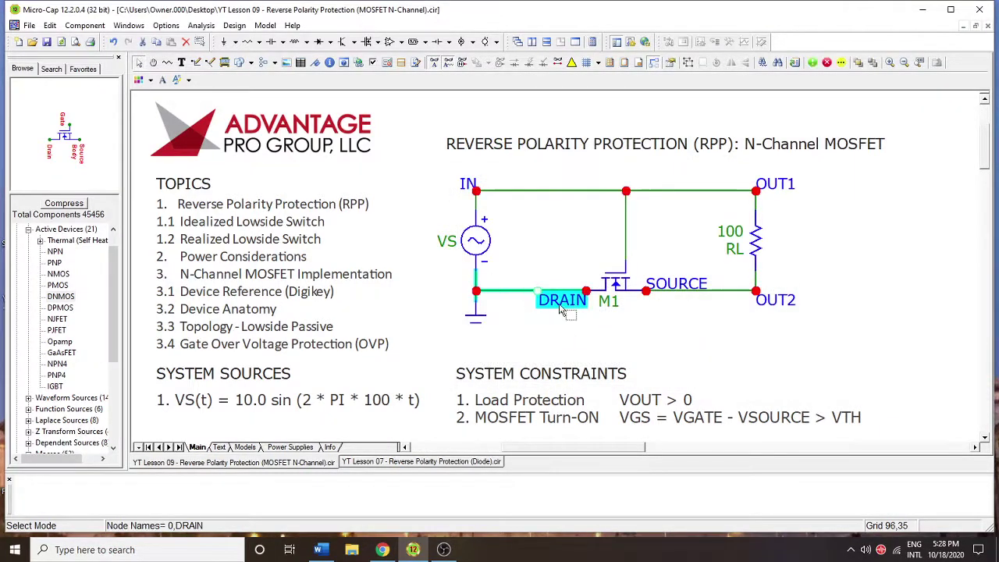
double_click(559, 306)
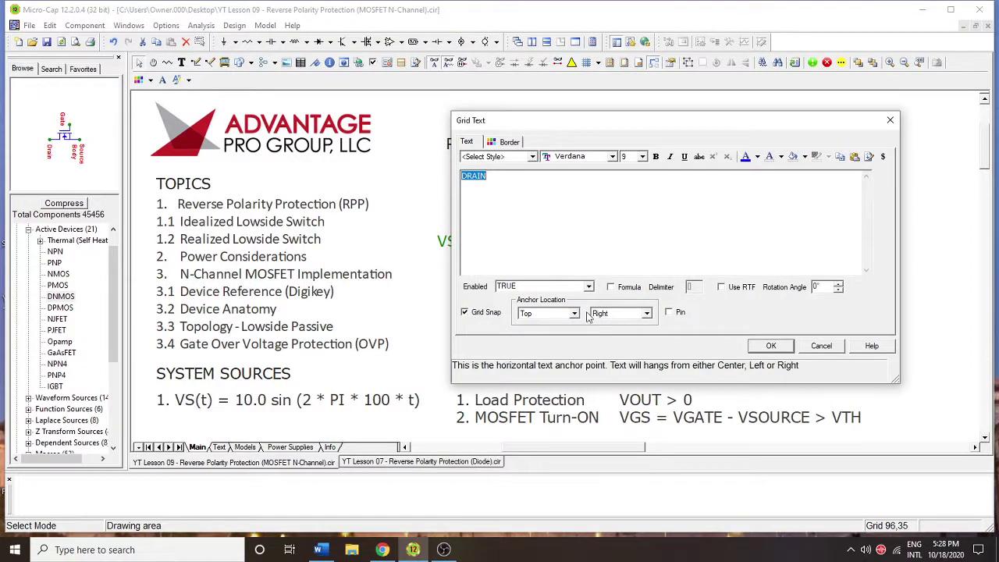
left_click(573, 313)
left_click(550, 333)
left_click(773, 347)
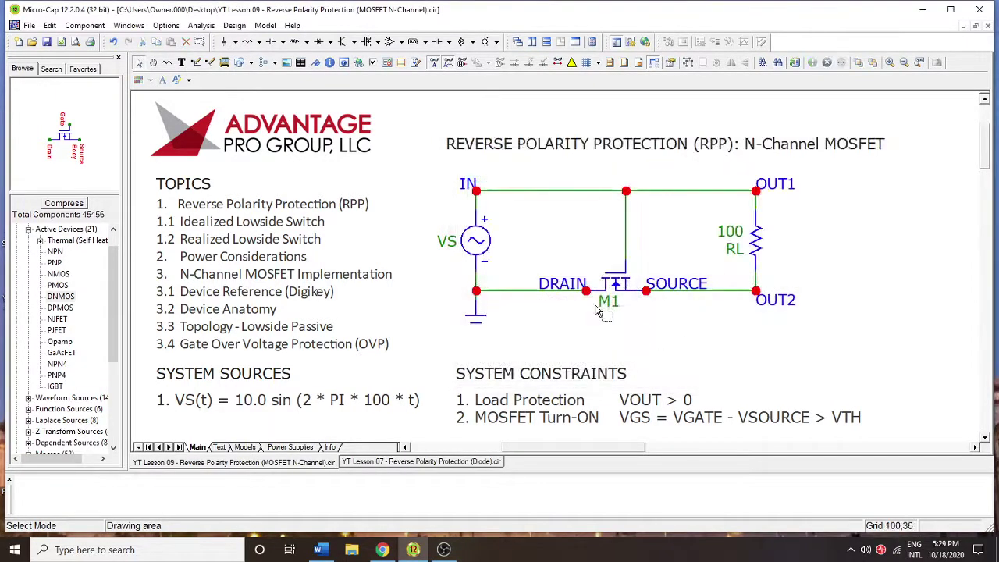
double_click(631, 243)
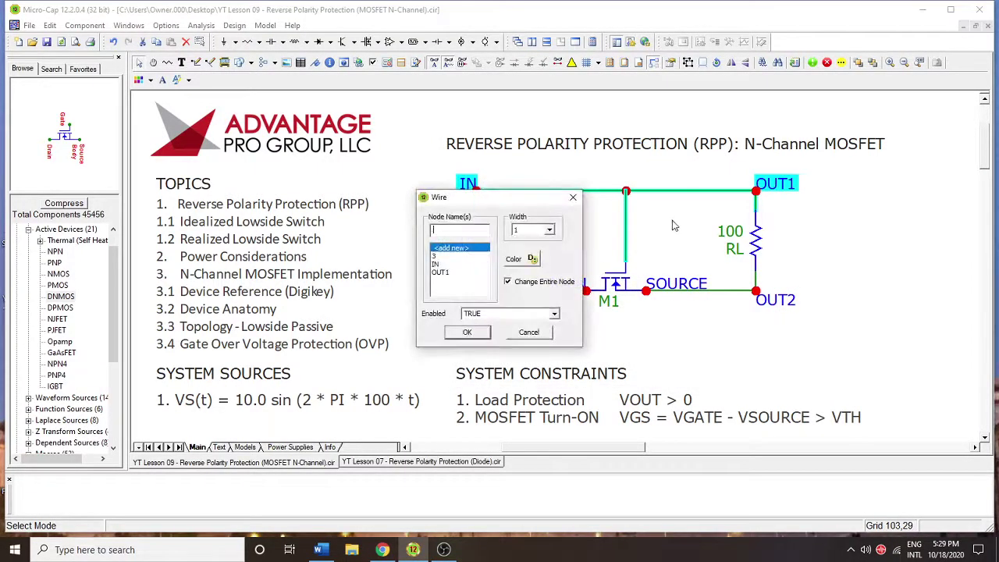
type("GATE")
left_click(485, 332)
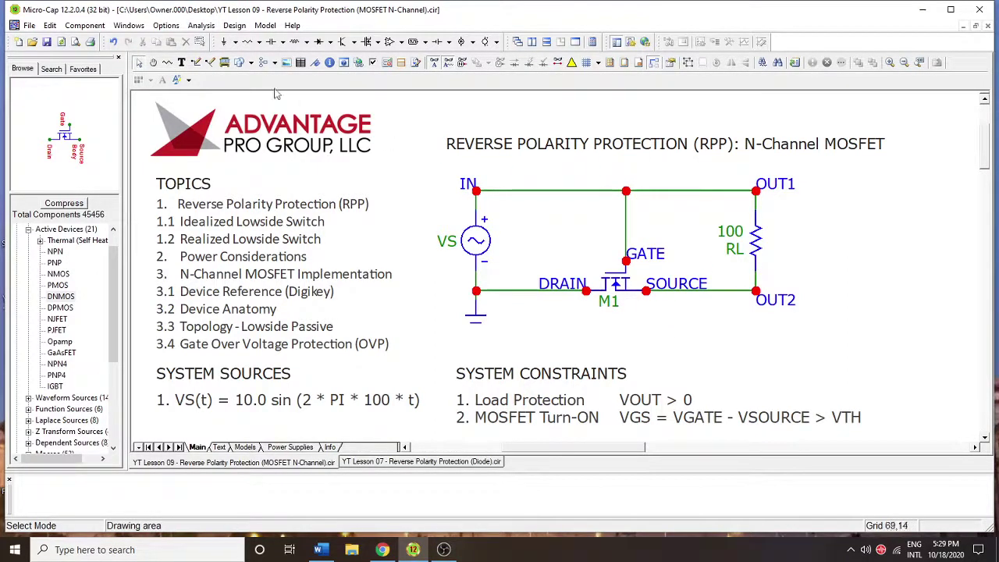
left_click(200, 25)
left_click(222, 36)
left_click(232, 82)
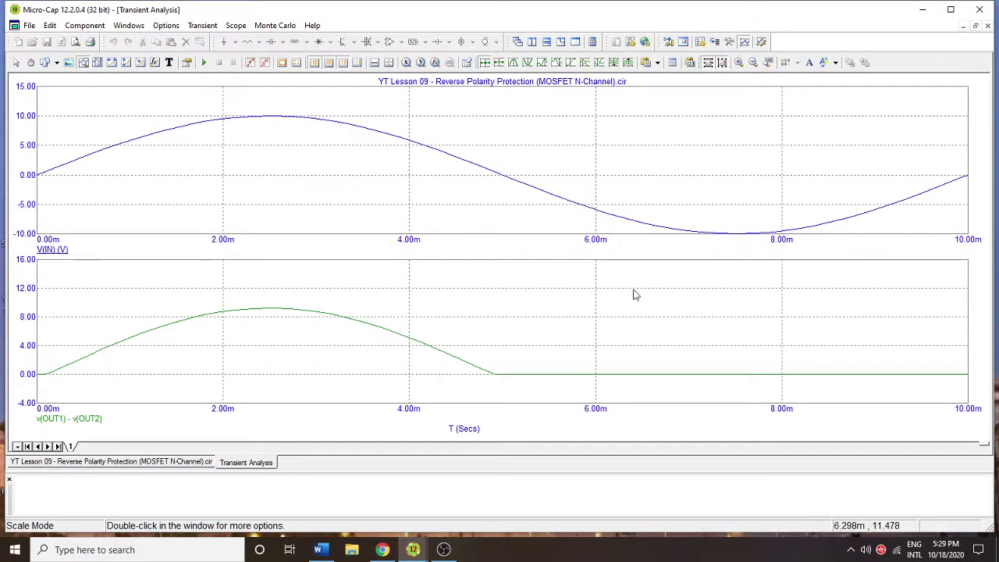
left_click(987, 25)
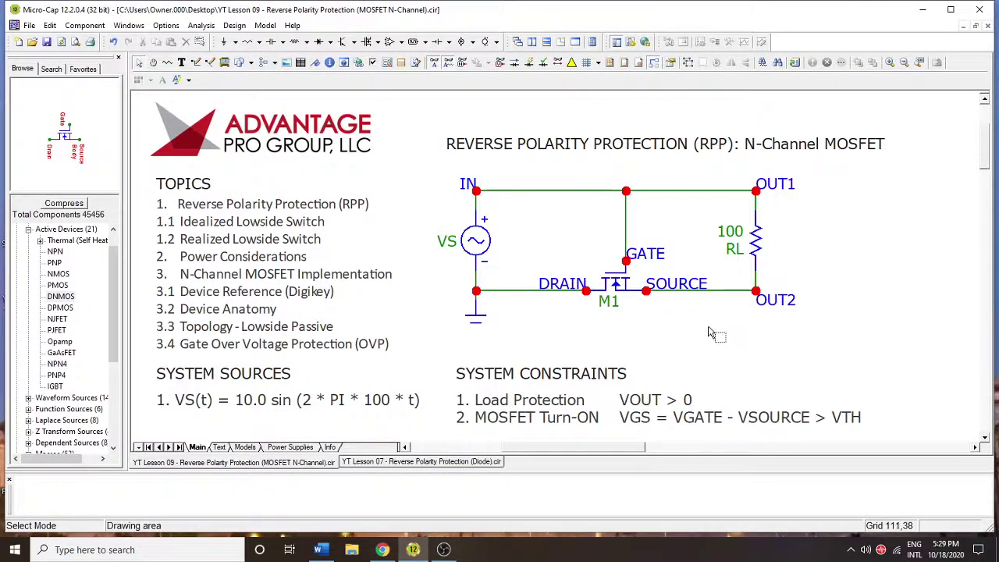
mouse_move(669, 293)
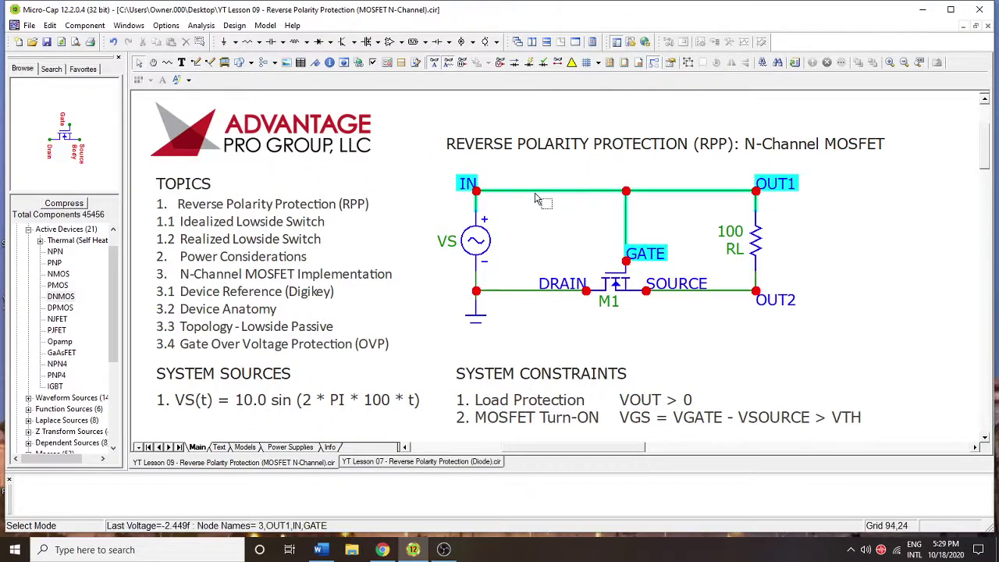
mouse_move(553, 196)
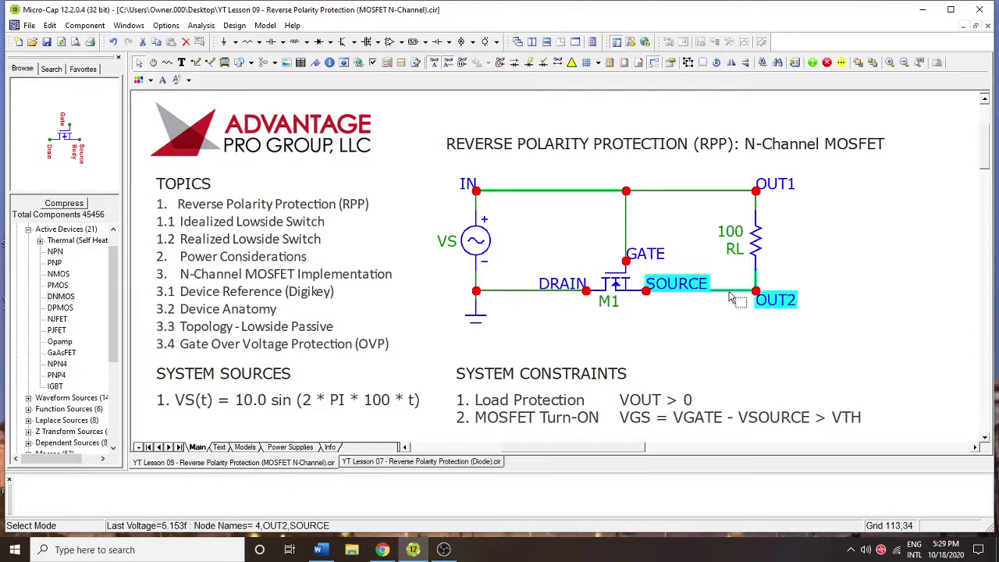
mouse_move(758, 233)
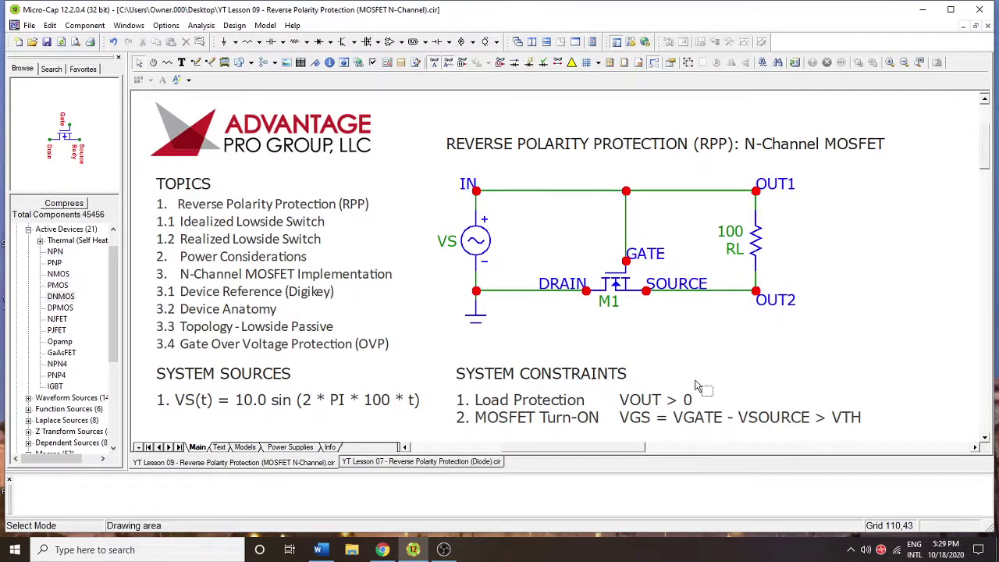
left_click(851, 422)
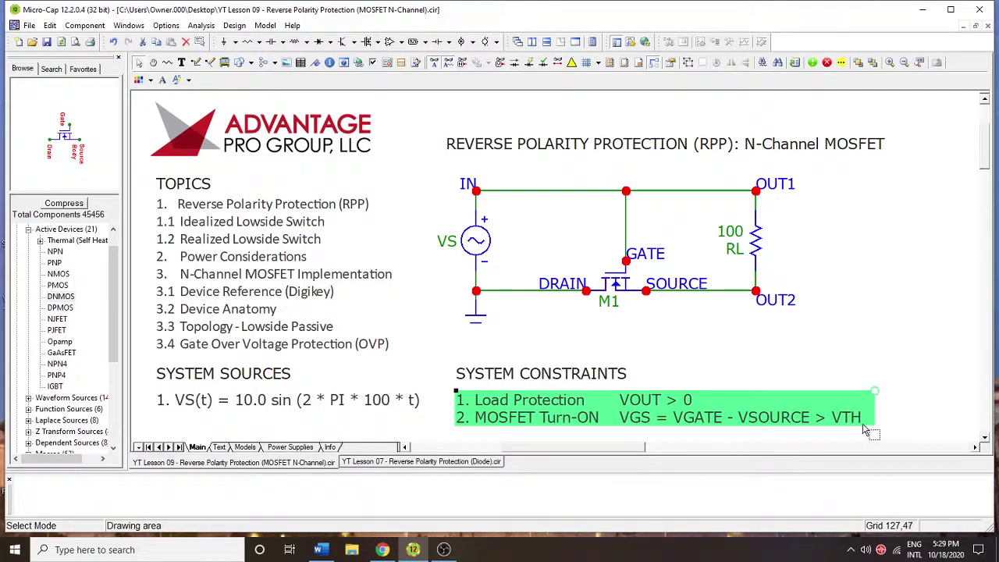
left_click(832, 363)
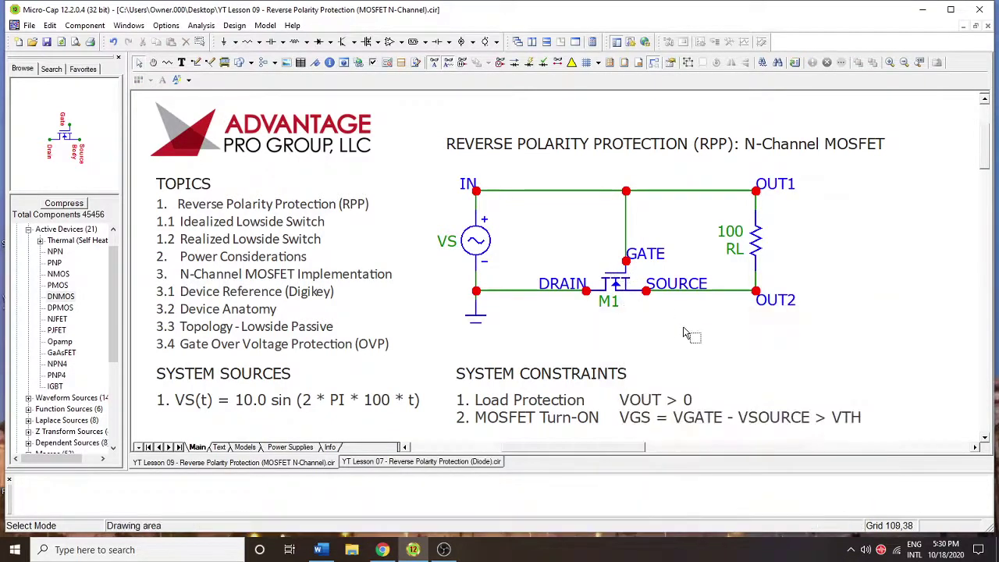
mouse_move(627, 279)
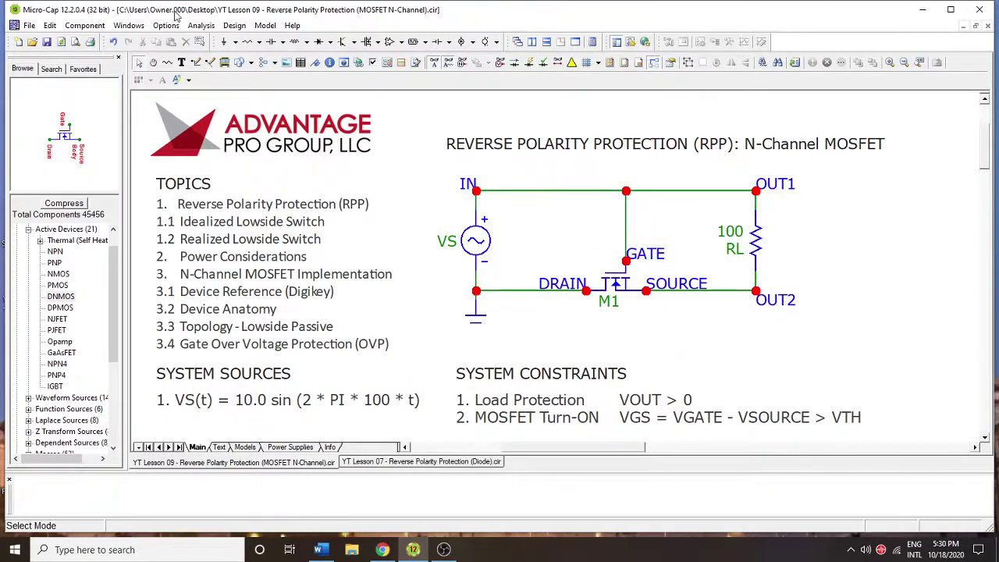
left_click(200, 25)
left_click(212, 38)
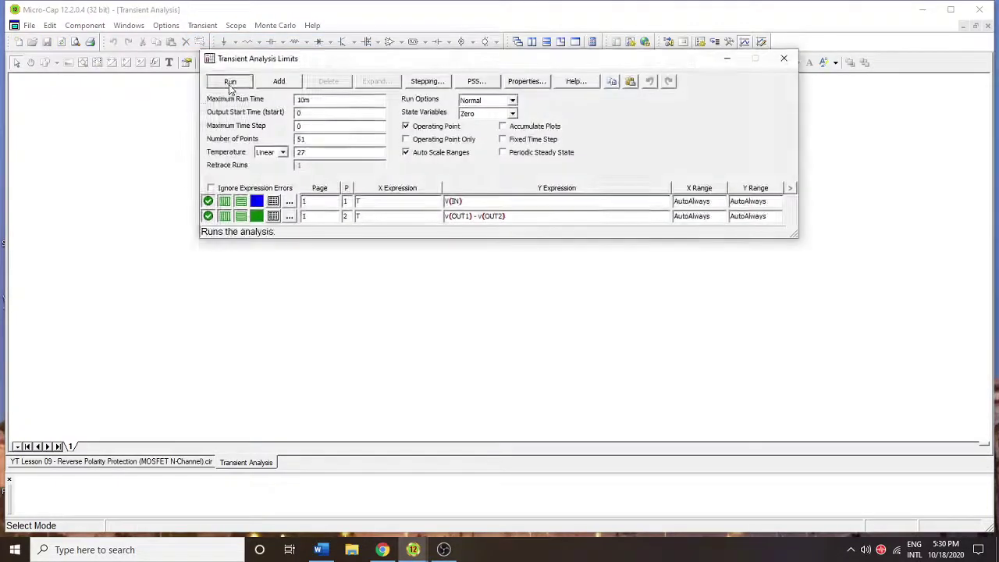
left_click(230, 79)
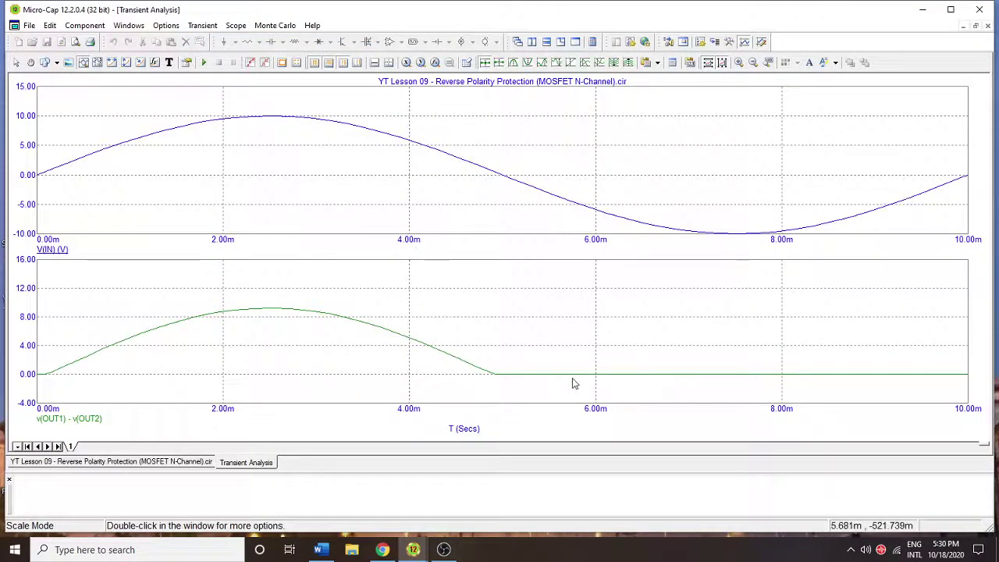
key("F3")
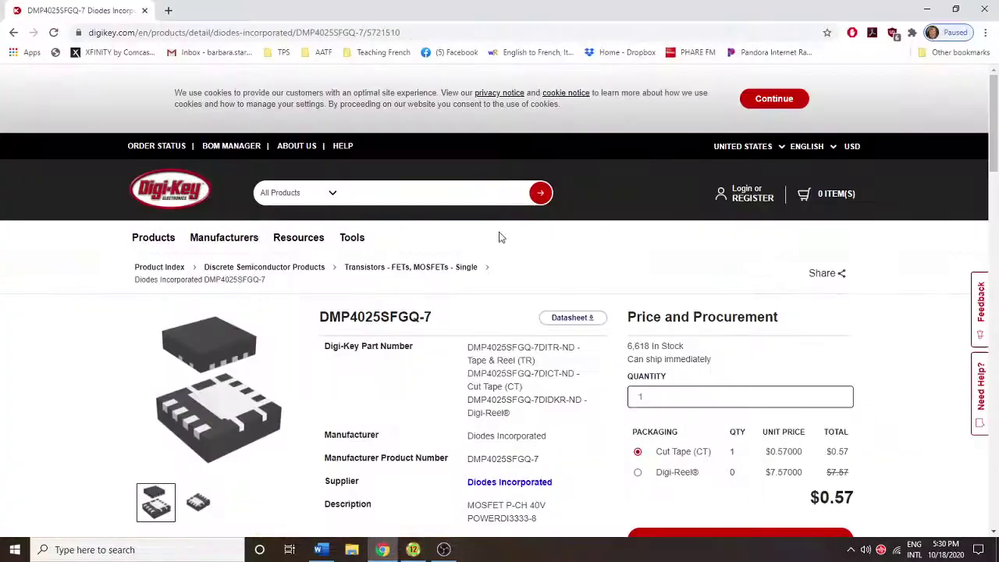
Step: Search Digi-Key for mosfet and open the Transistors - FETs, MOSFETs - Single category
left_click(361, 193)
key("Return")
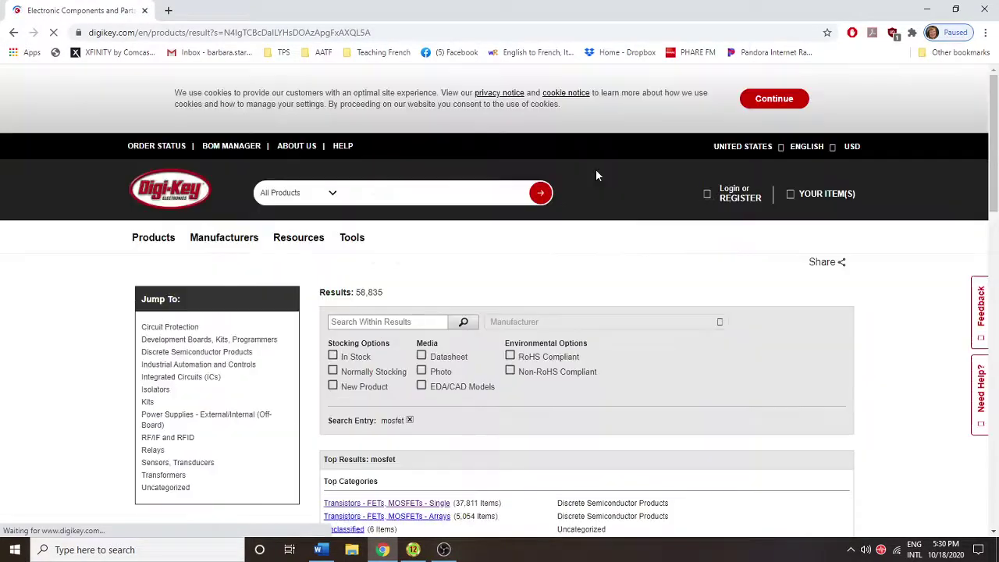
scroll(442, 332, "down", 3)
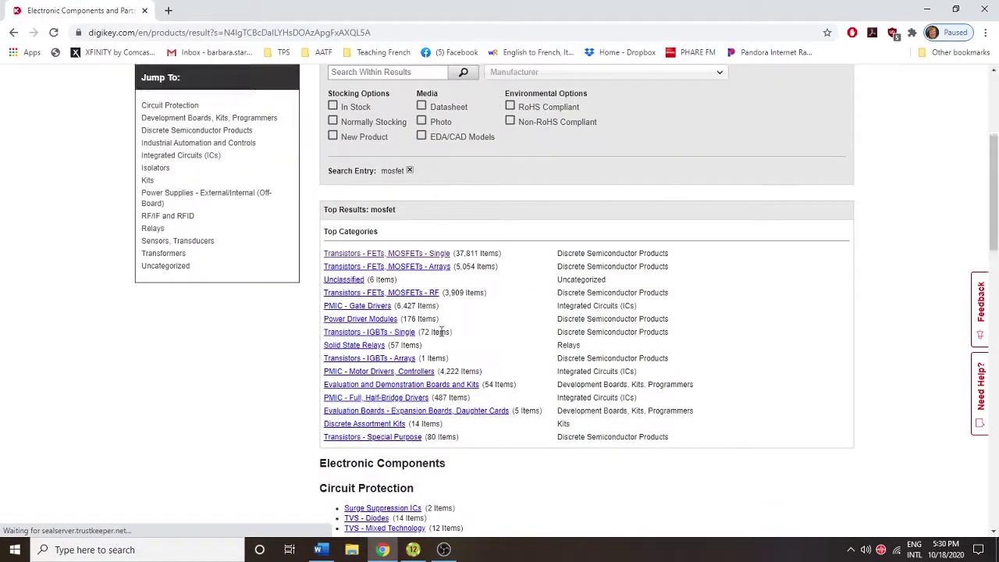
left_click(443, 258)
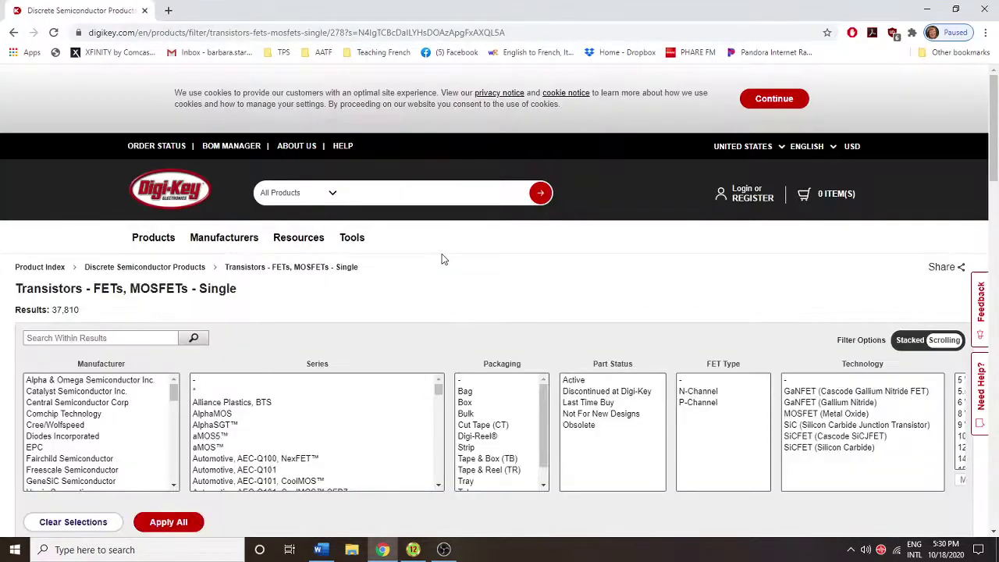
Step: Filter to Automotive, AEC-Q101 series, Active status and N-Channel FET type
scroll(499, 421, "down", 1)
scroll(265, 418, "down", 2)
left_click(264, 409)
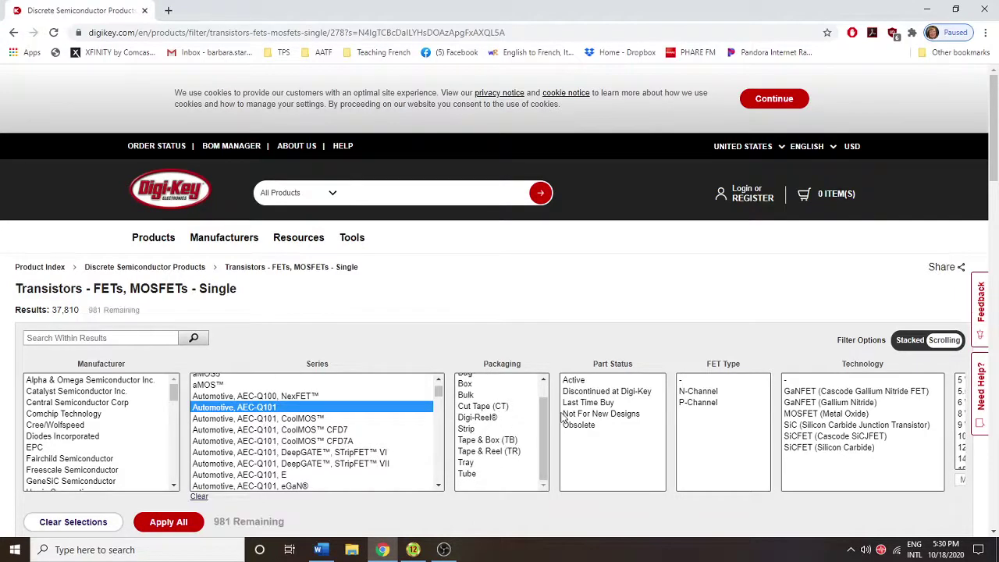
left_click(574, 380)
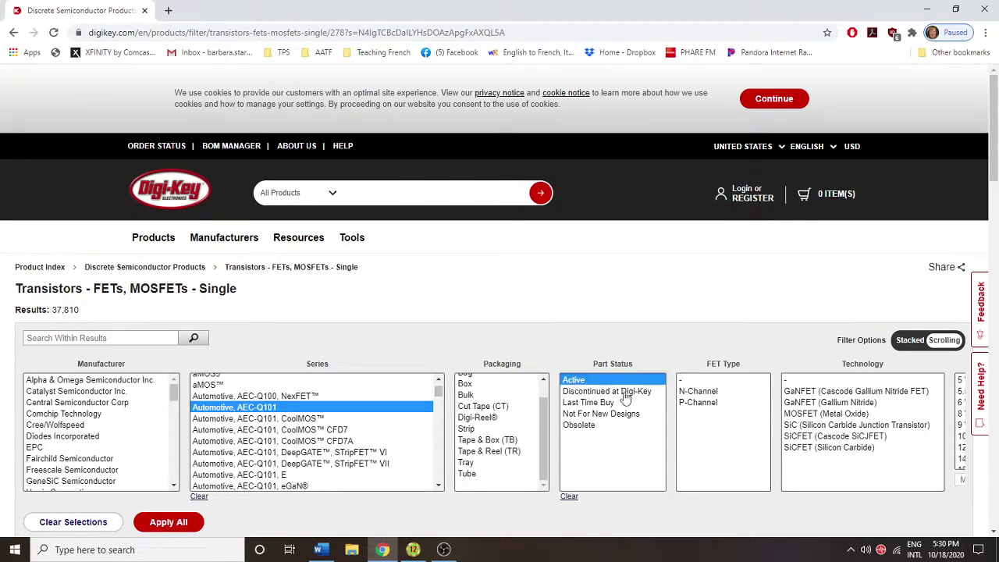
left_click(698, 391)
scroll(263, 478, "down", 1)
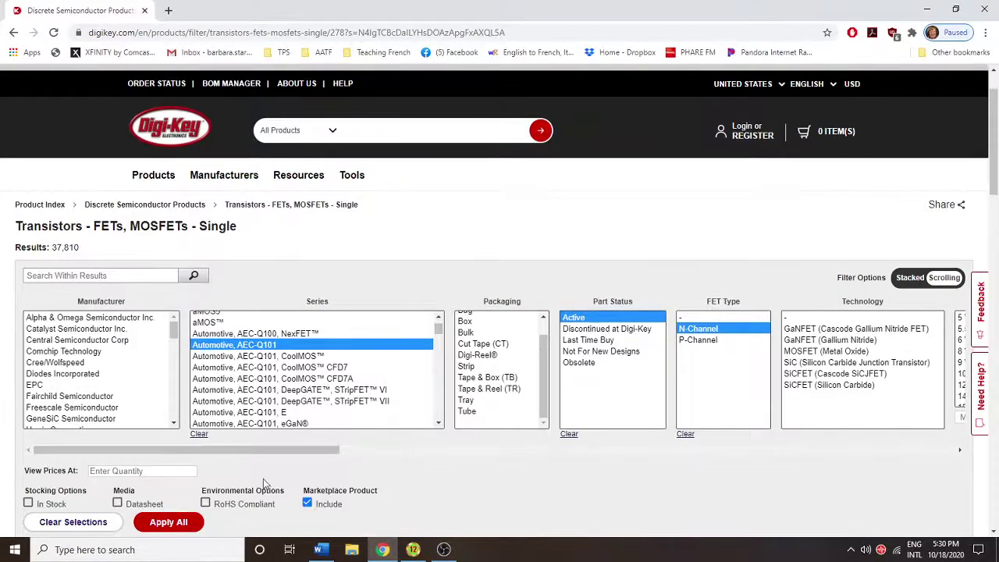
Step: Apply the FET type, part status and series filters, and pick a 40 V drain-source rating
left_click(169, 522)
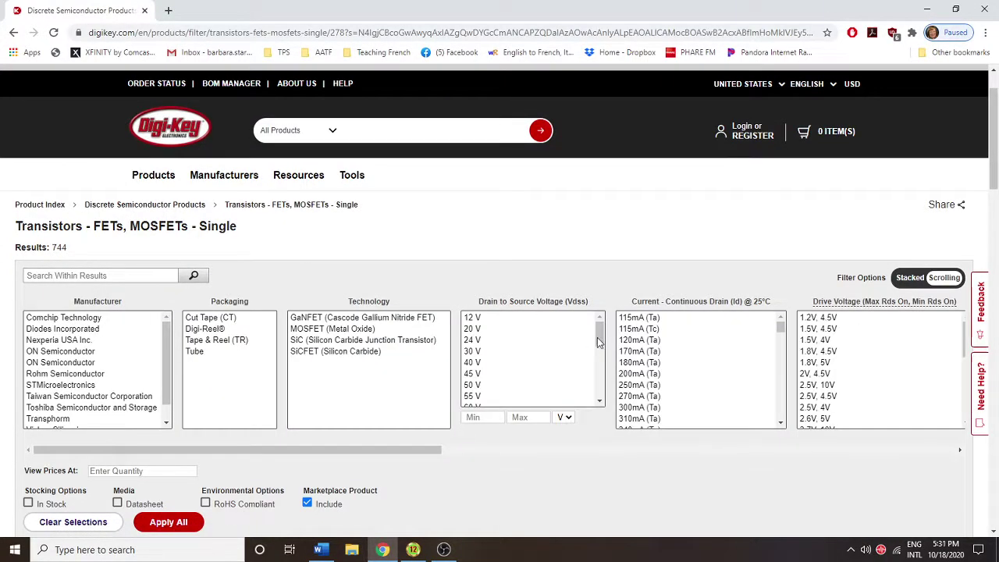
left_click_drag(601, 336, 604, 341)
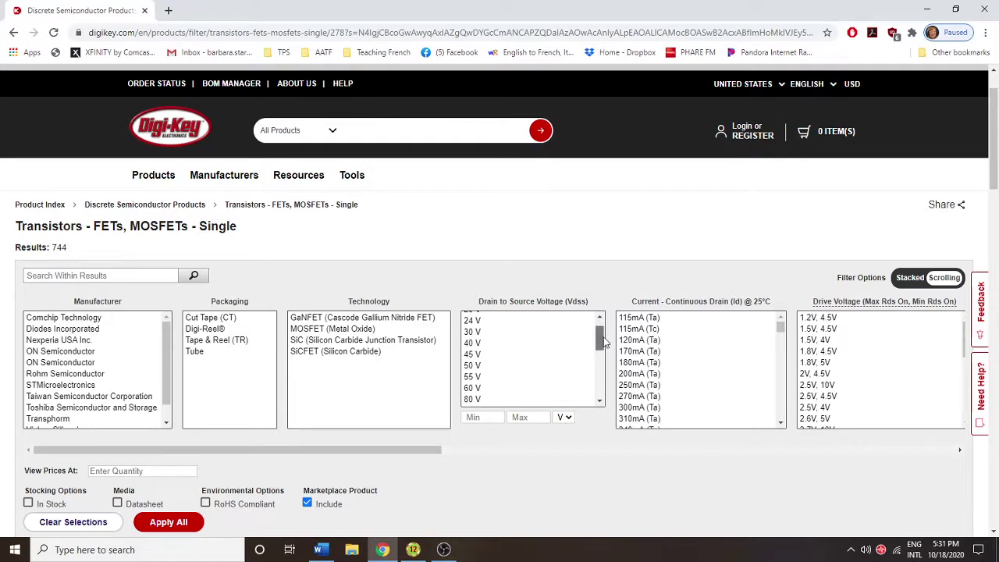
left_click(478, 344)
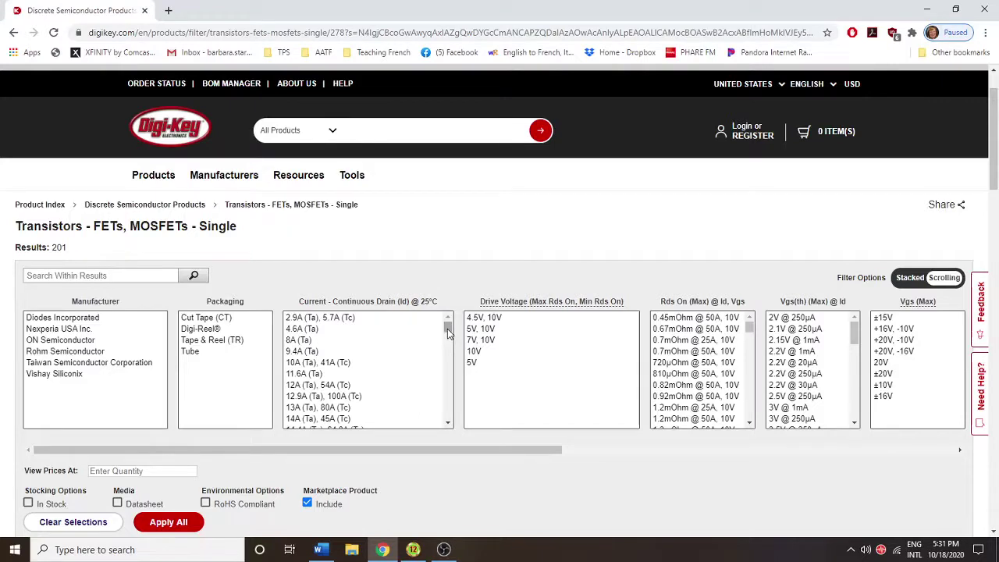
scroll(320, 367, "down", 3)
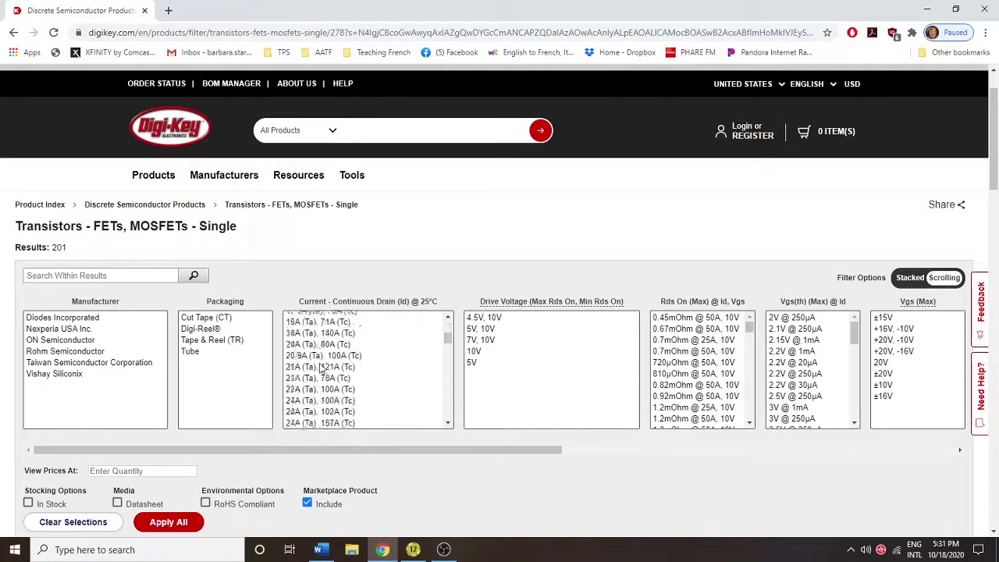
scroll(320, 369, "down", 5)
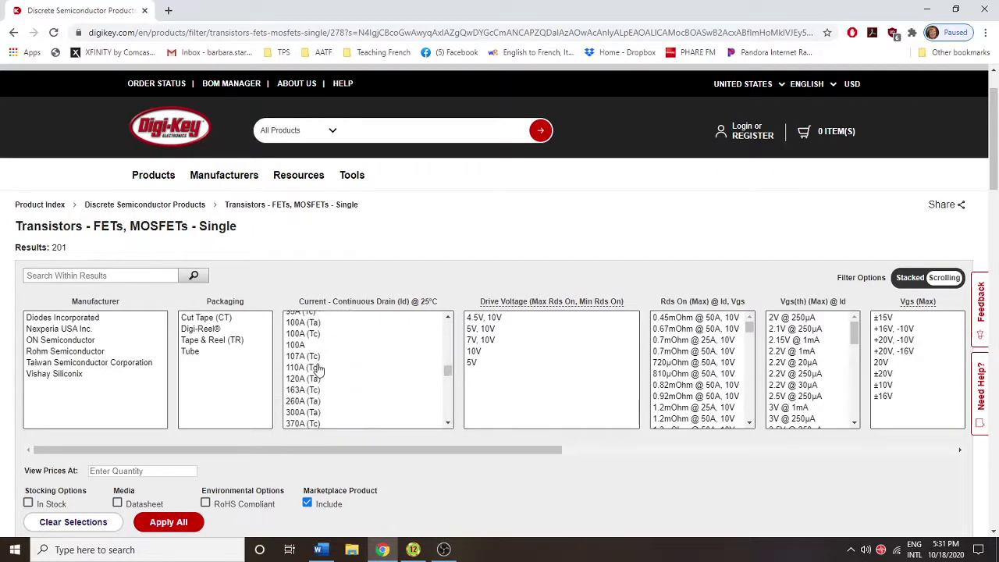
scroll(317, 369, "down", 5)
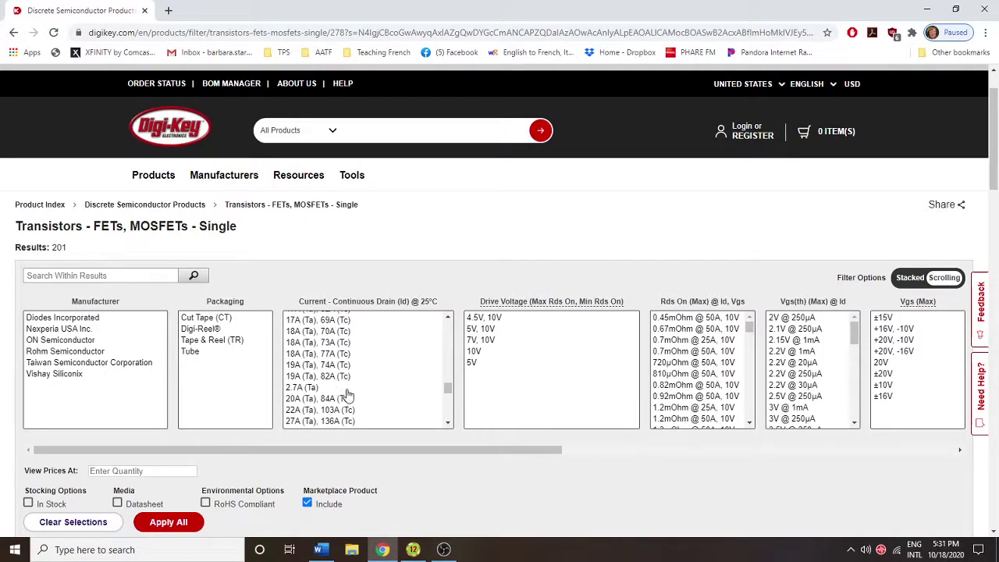
scroll(351, 390, "down", 5)
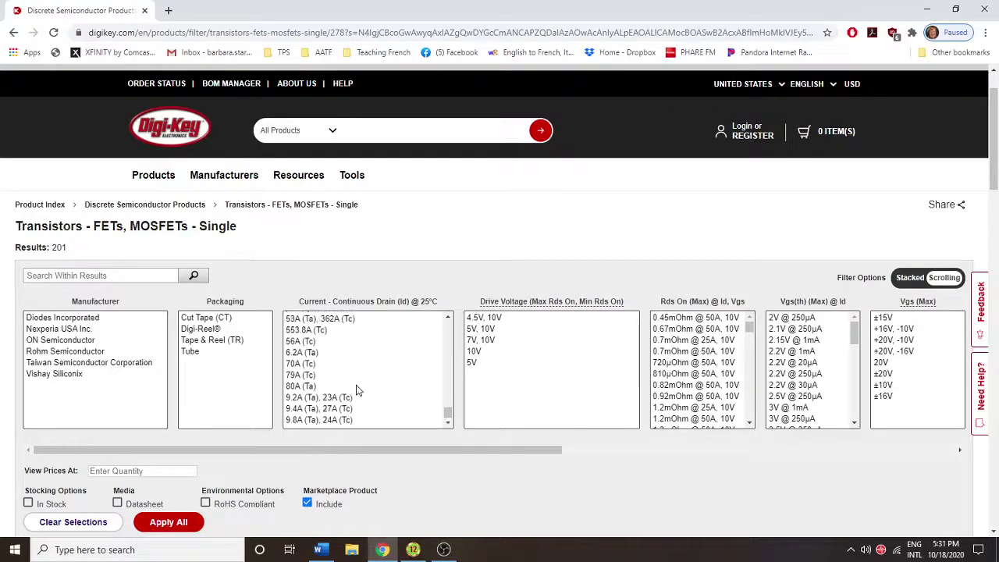
scroll(356, 390, "up", 3)
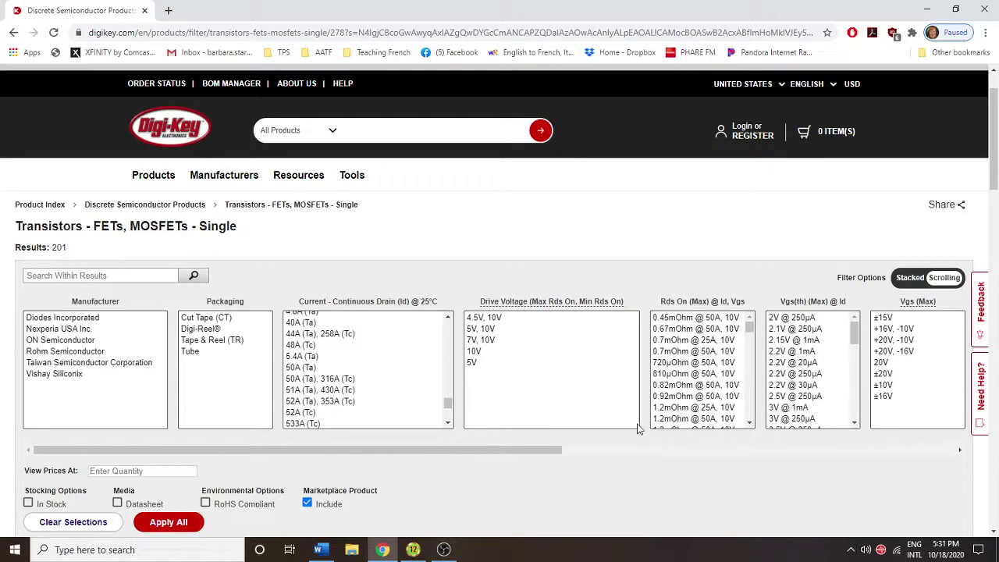
scroll(598, 459, "down", 1)
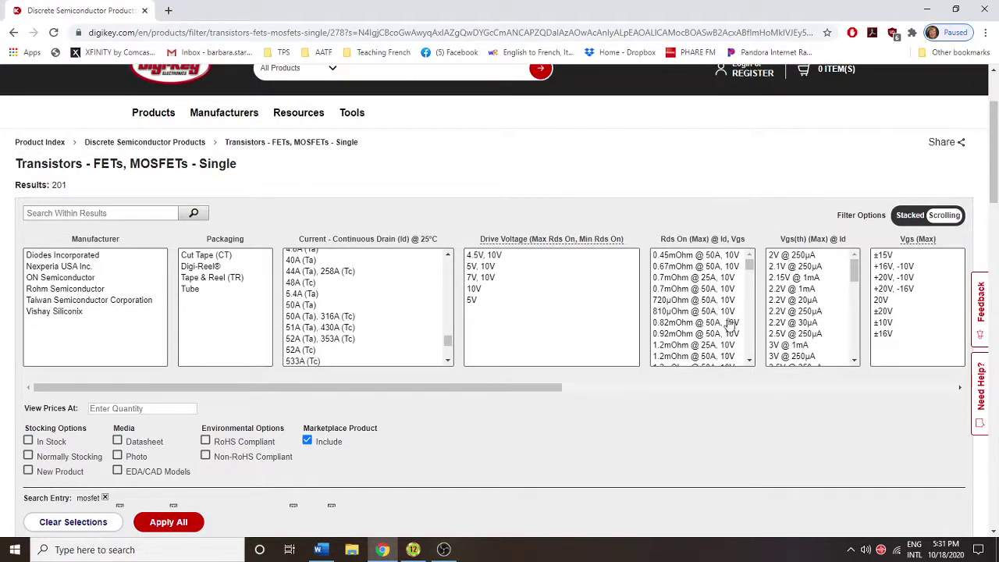
scroll(356, 345, "up", 3)
scroll(356, 346, "down", 3)
Step: Add the ±20V Vgs(Max) filter and apply it, leaving 165 automotive N-channel parts
left_click(886, 312)
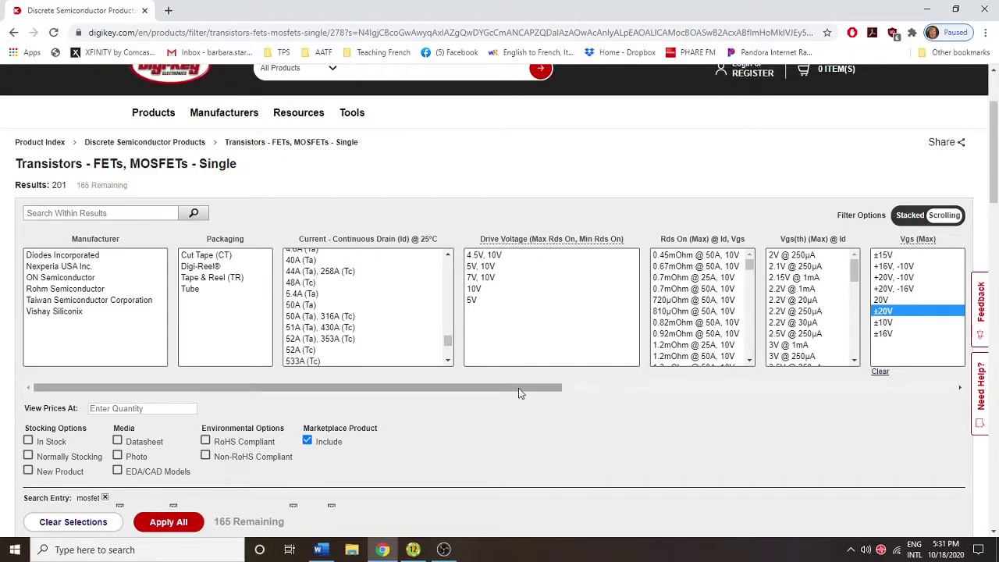
left_click(169, 521)
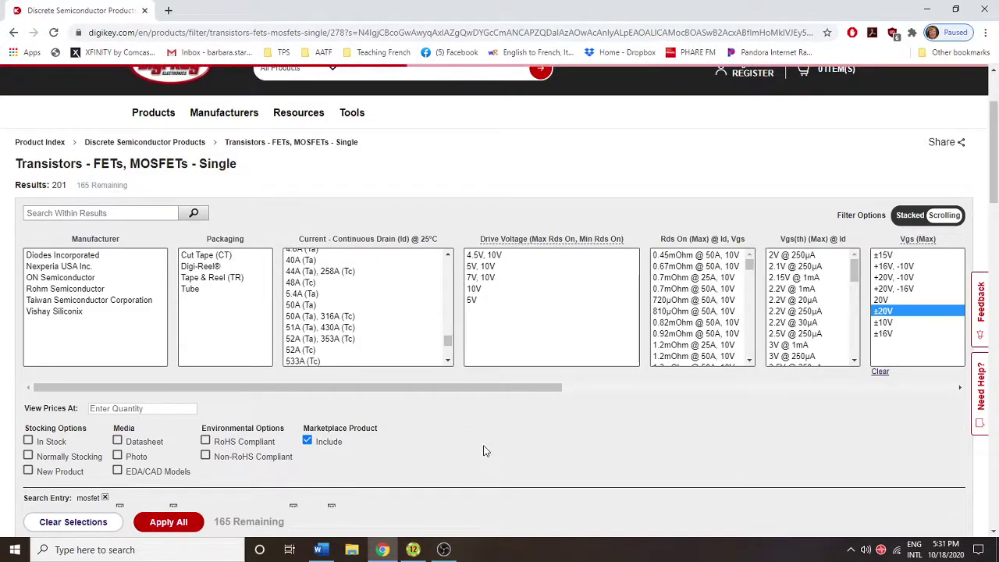
scroll(520, 379, "down", 2)
scroll(519, 378, "down", 4)
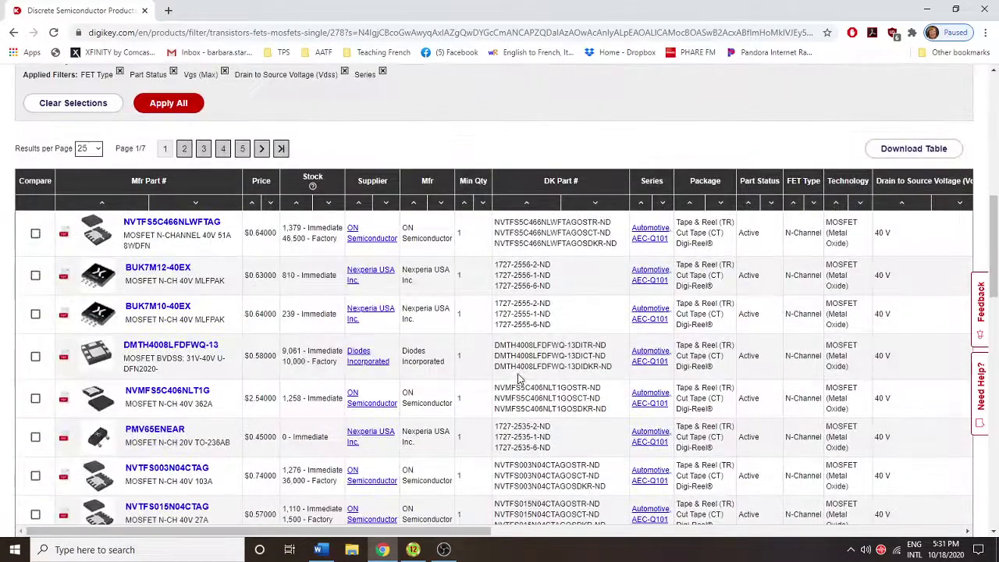
Step: Open the NVTFS5C466NLWFTAG product page and download its NVTFS5C466NL-D.PDF datasheet
left_click(191, 227)
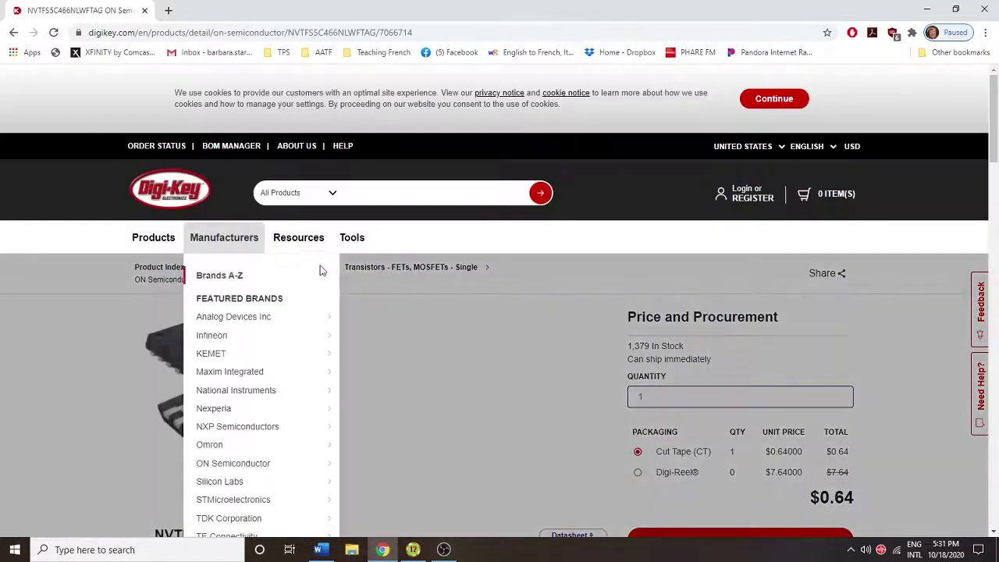
scroll(608, 223, "down", 2)
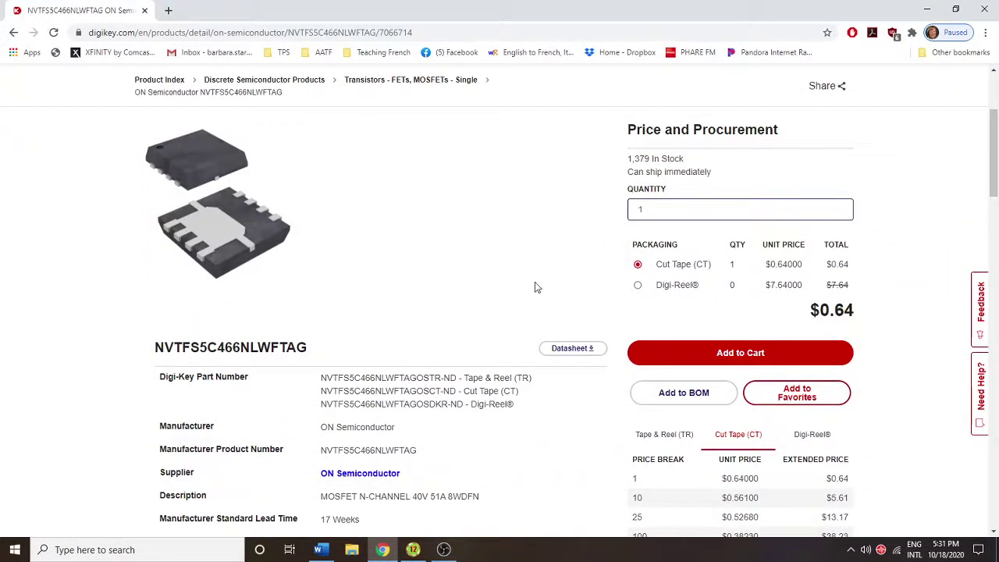
left_click(413, 550)
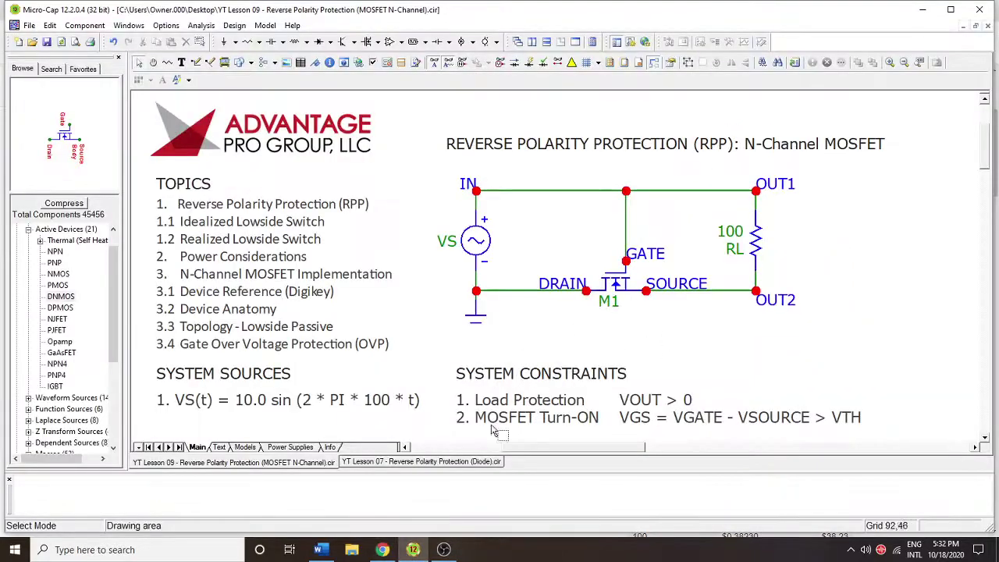
left_click(382, 549)
scroll(507, 409, "down", 2)
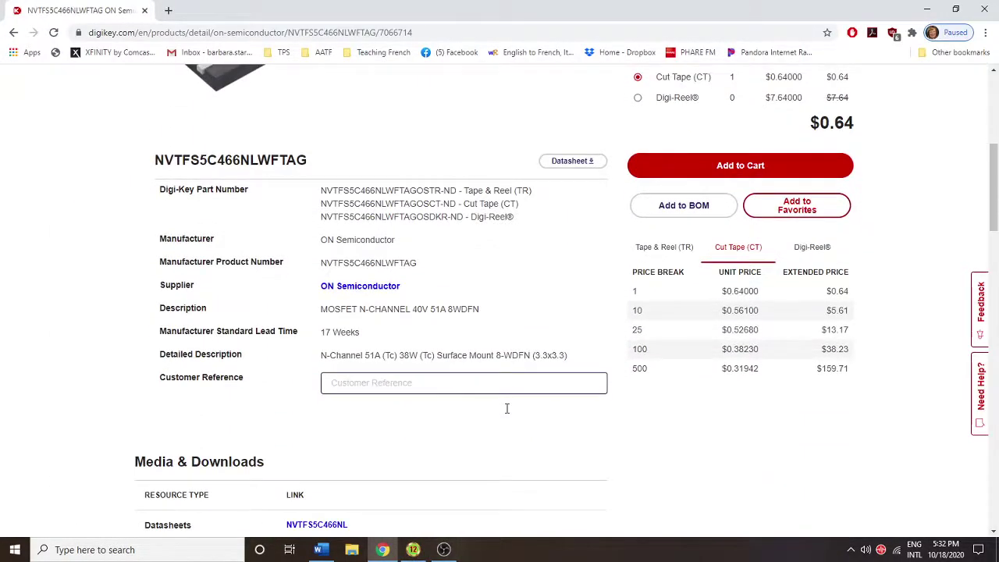
scroll(506, 408, "down", 2)
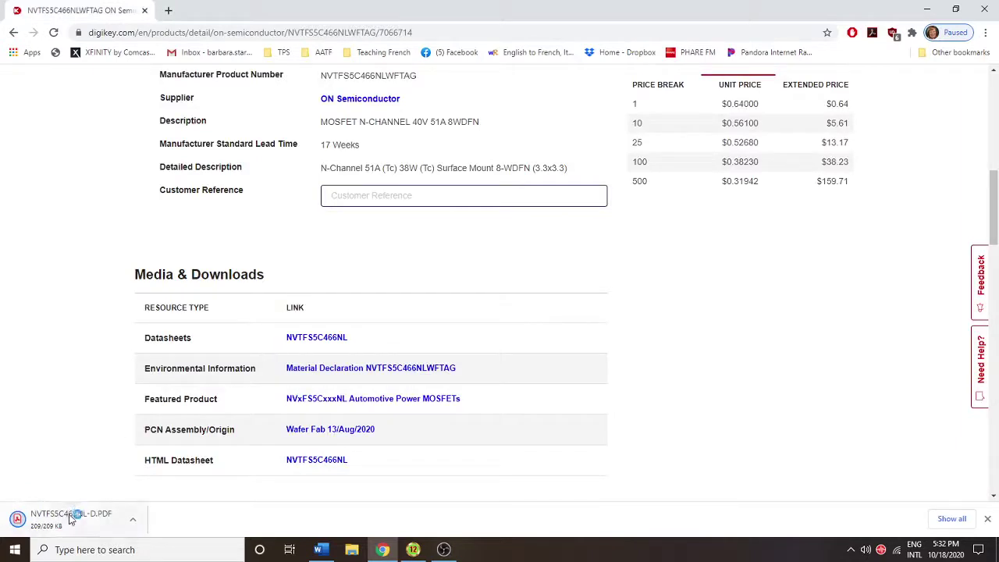
Step: Open the NVTFS5C466NL datasheet PDF, check its Maximum Ratings table, then return to Micro-Cap
left_click(72, 519)
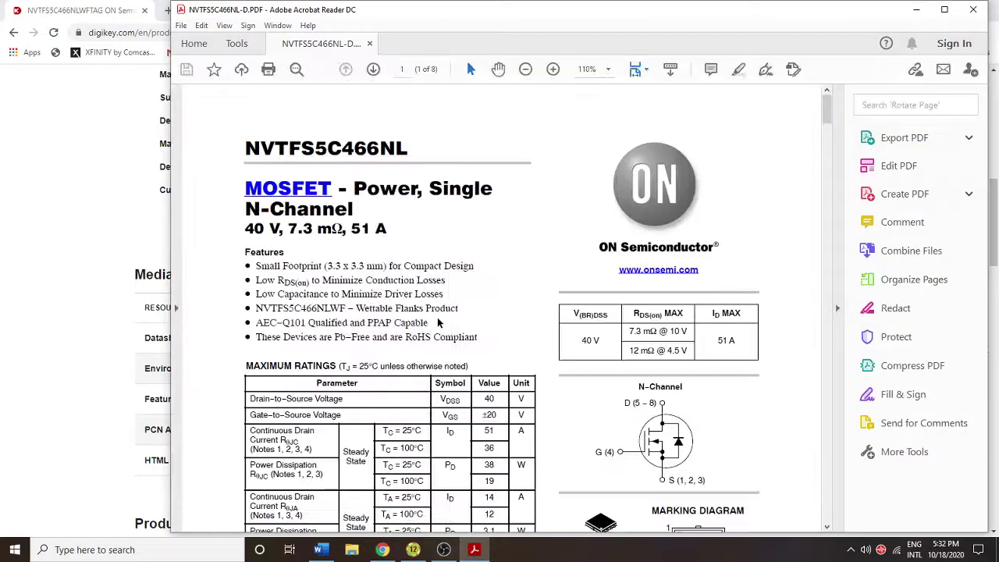
scroll(439, 322, "down", 4)
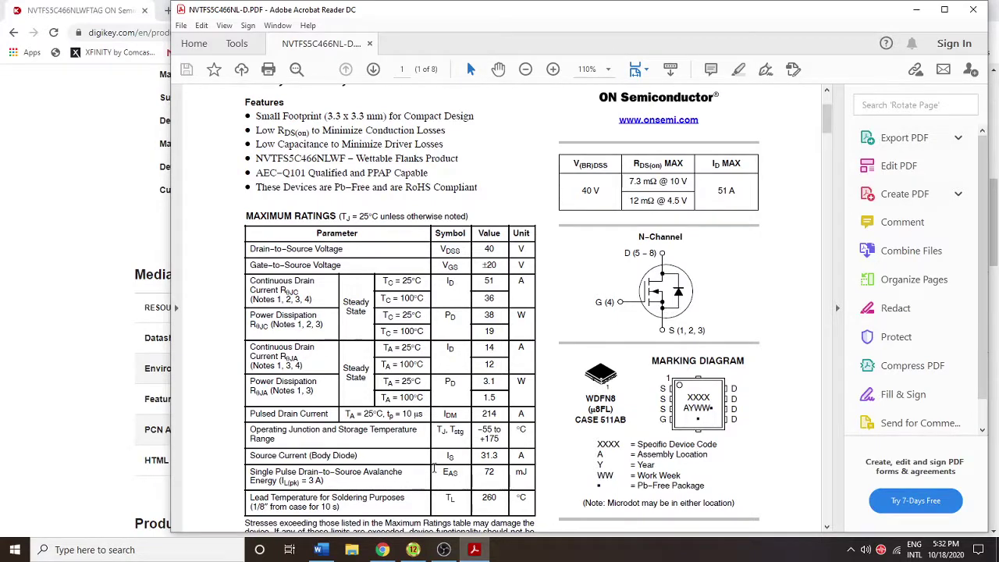
left_click(413, 549)
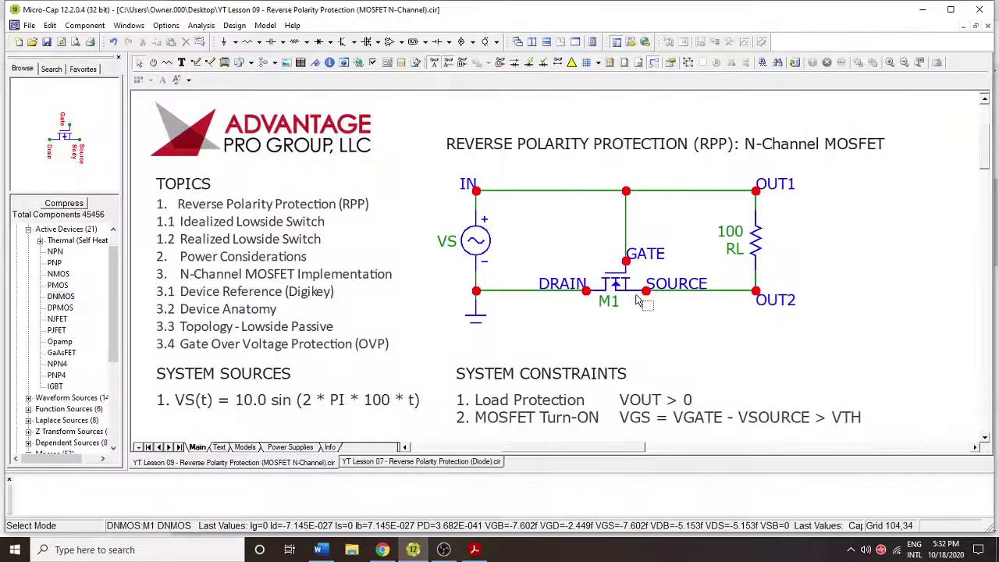
Step: Place diode D1 with the $GENERIC model just below MOSFET M1
left_click(344, 63)
left_click(597, 324)
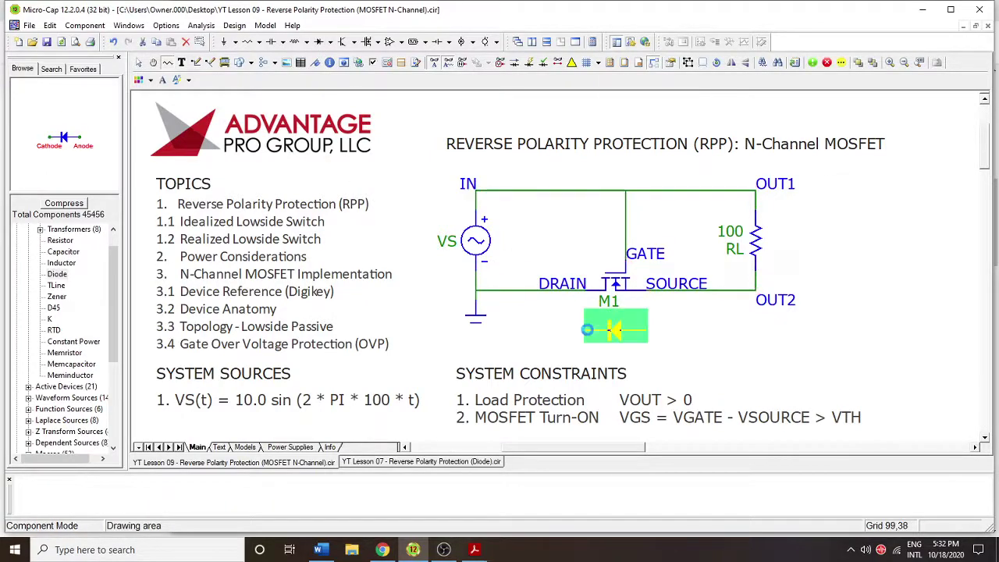
left_click(911, 140)
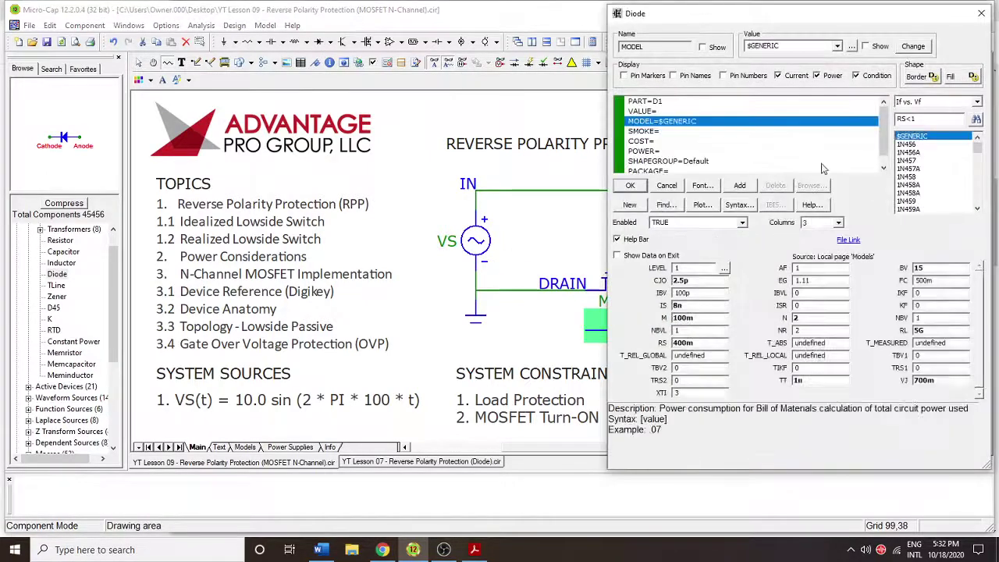
left_click(630, 185)
key("ctrl+e")
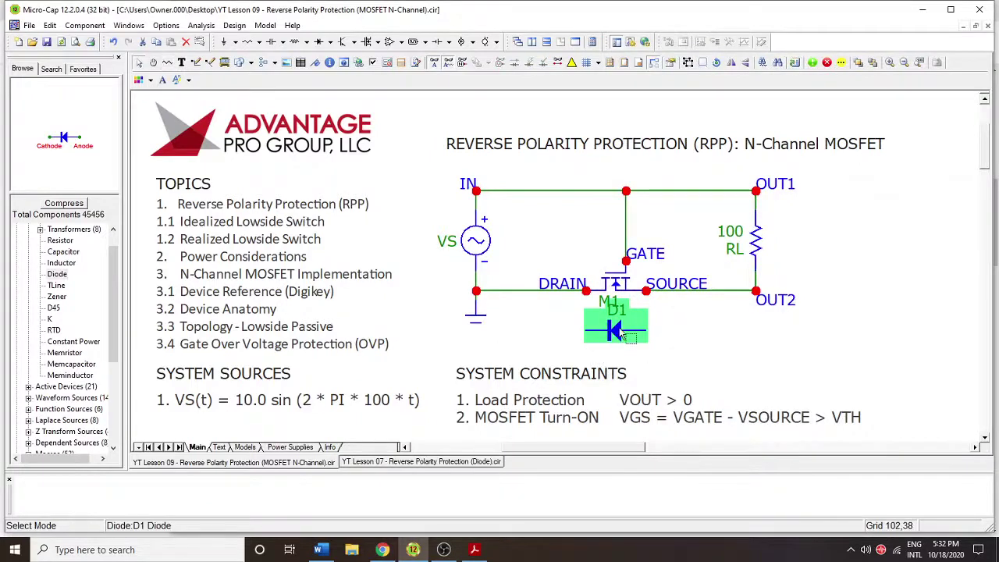
left_click_drag(616, 334, 614, 343)
left_click(615, 344)
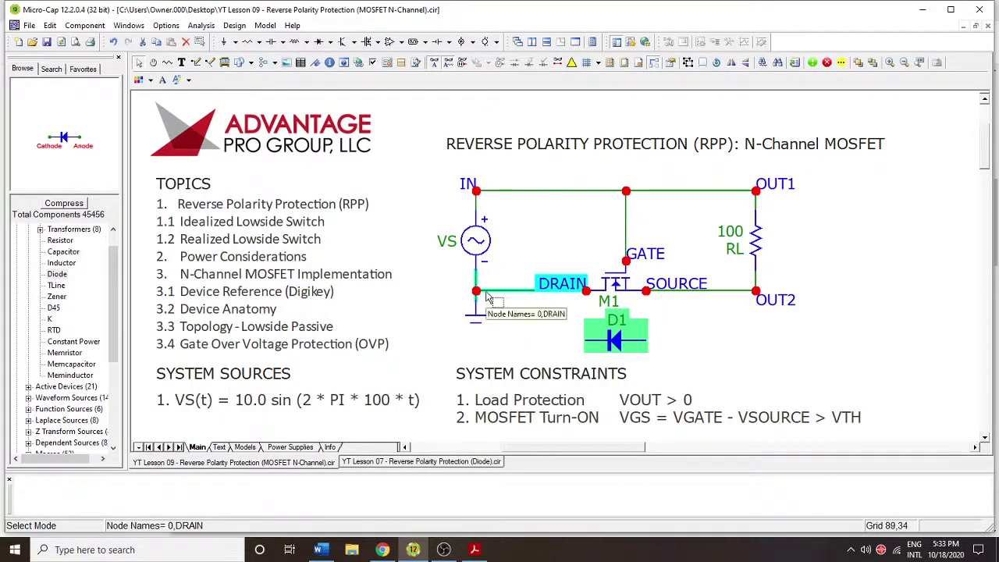
Step: Delete diode D1, then re-paste and rotate M1 back between DRAIN and SOURCE
left_click(617, 337)
key("Delete")
left_click(621, 303)
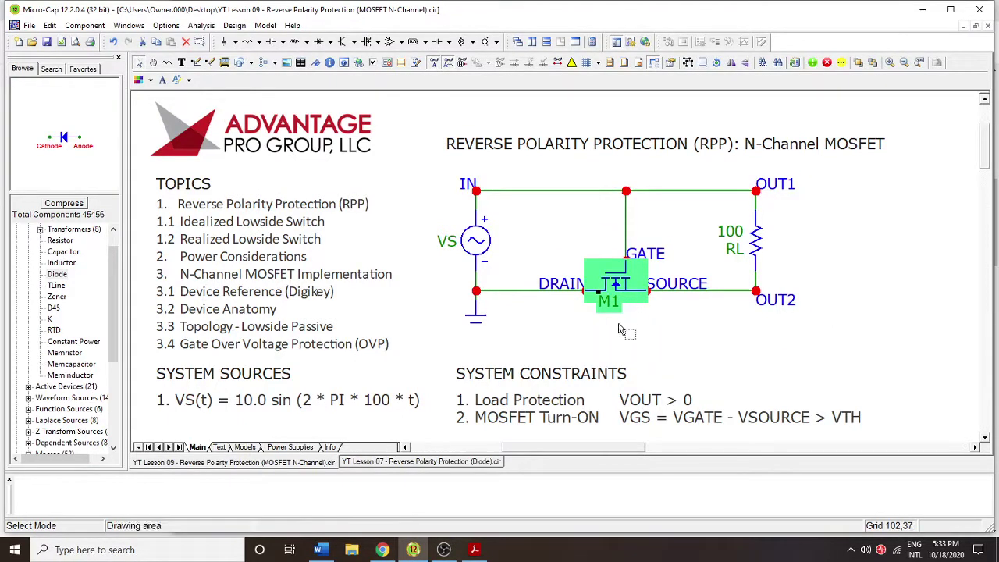
key("Delete")
key("ctrl+v")
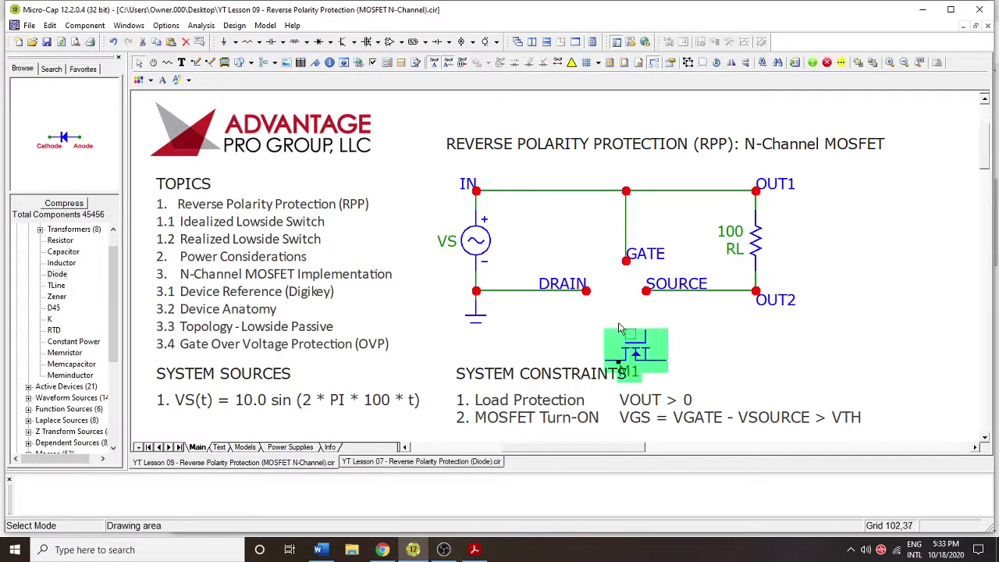
left_click_drag(644, 367, 621, 285)
key("ctrl+r")
key("ctrl+r")
left_click(691, 341)
Step: Place a rotated diode D1 under M1 again
left_click(318, 42)
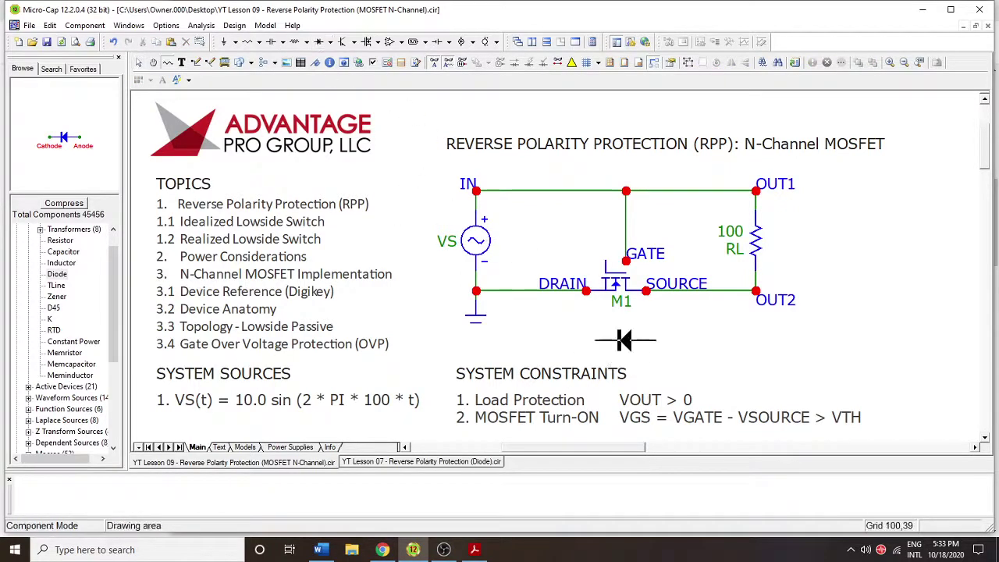
key("ctrl+r")
key("ctrl+r")
key("ctrl+r")
key("ctrl+r")
left_click(617, 331)
left_click(933, 143)
left_click(632, 185)
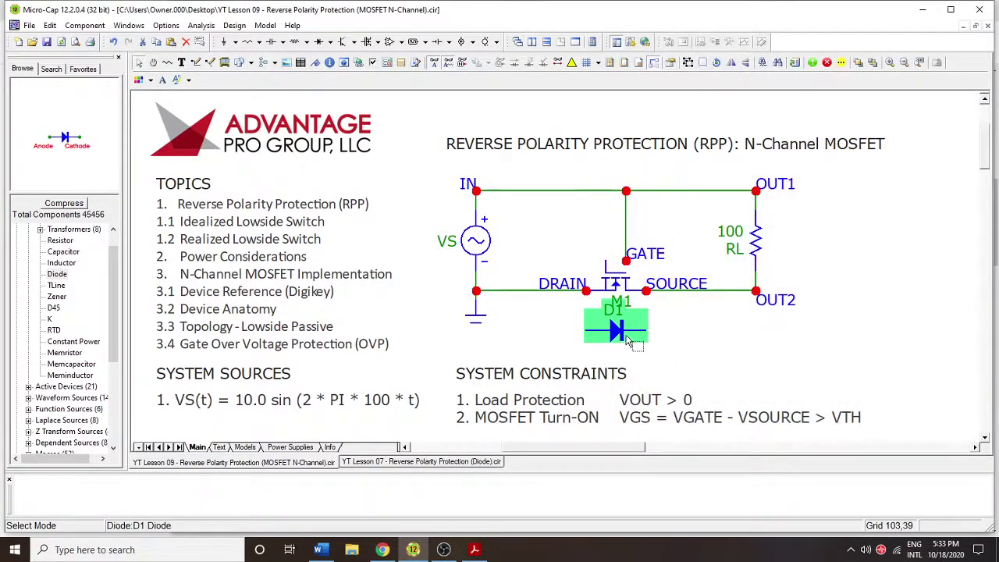
left_click(636, 353)
left_click(636, 353)
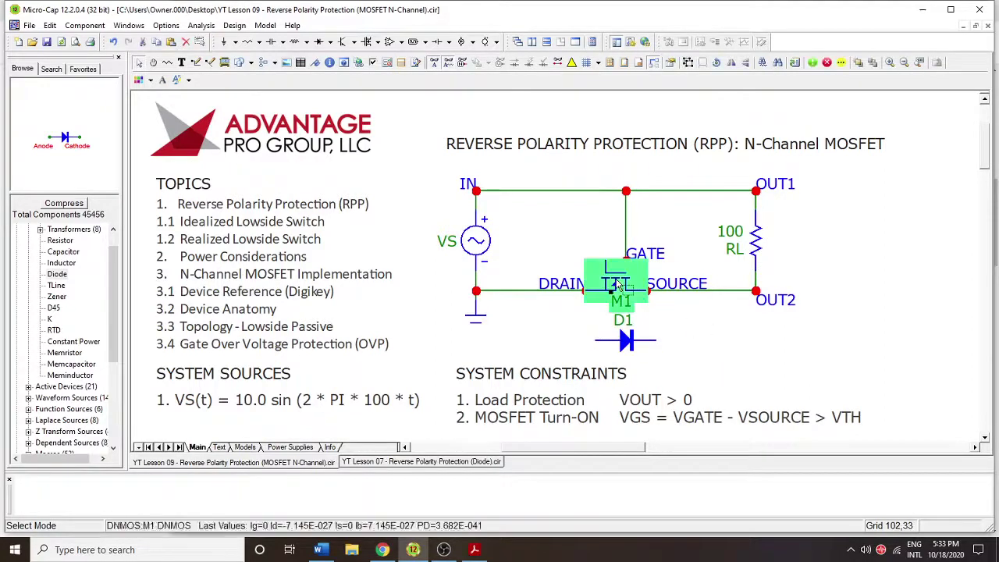
Step: Delete D1 and rotate M1 to sit horizontally between DRAIN and SOURCE
left_click(624, 340)
key("Delete")
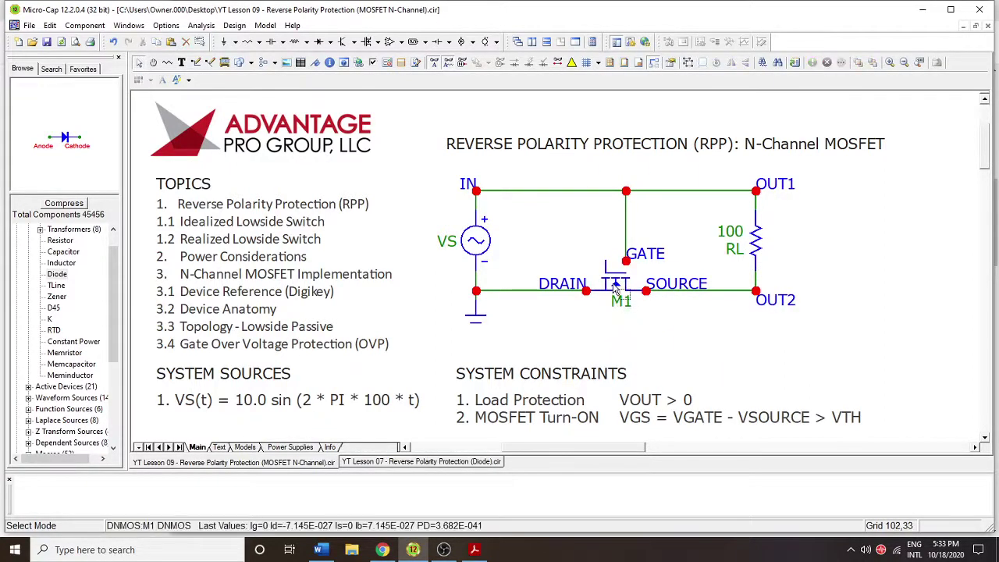
left_click_drag(615, 286, 611, 304)
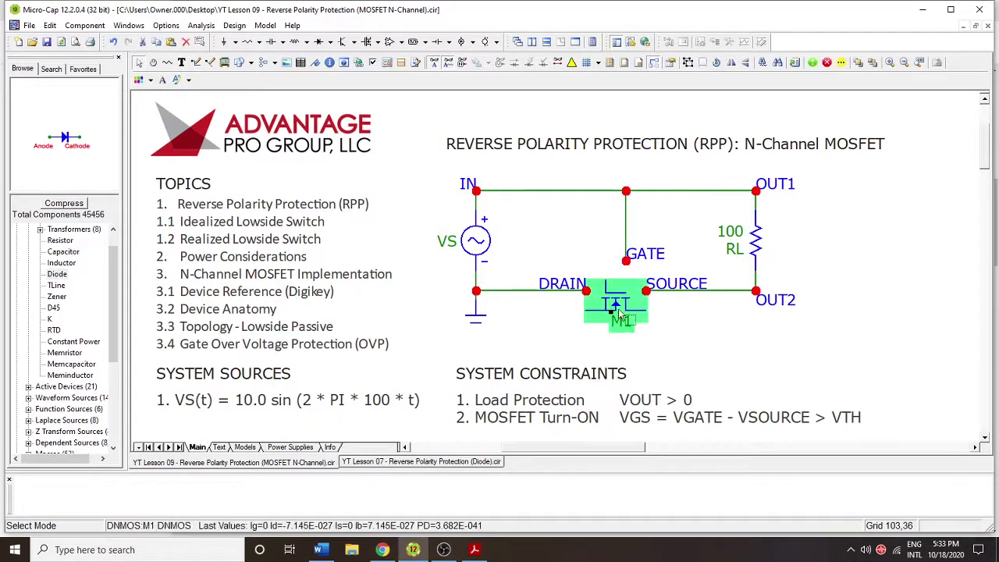
key("ctrl+r")
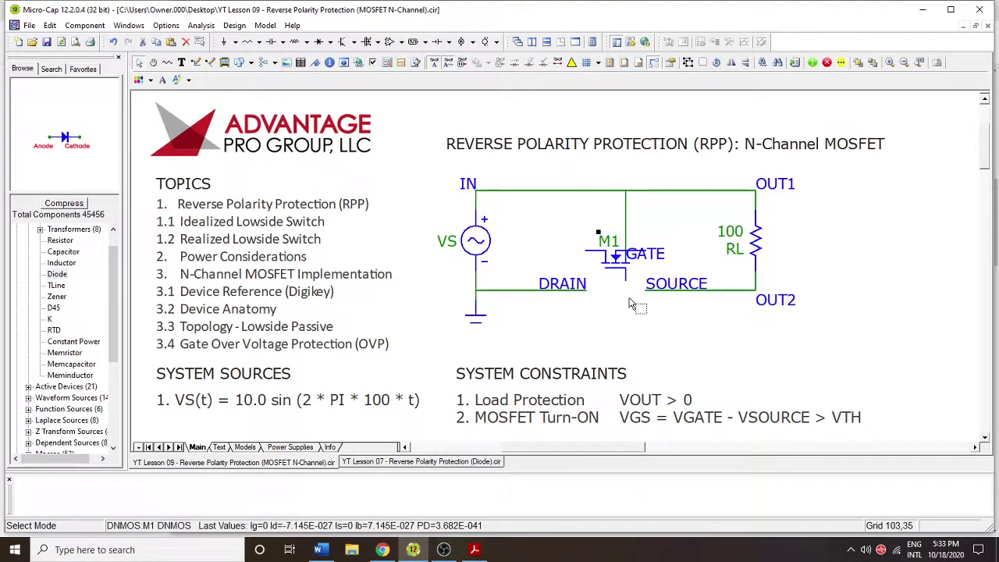
left_click_drag(631, 303, 634, 298)
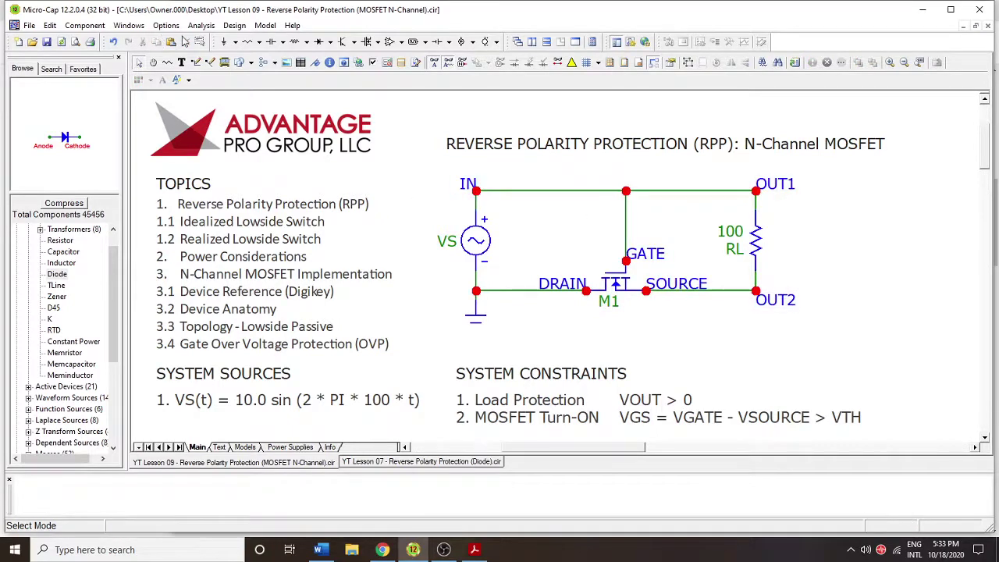
left_click(201, 25)
left_click(206, 35)
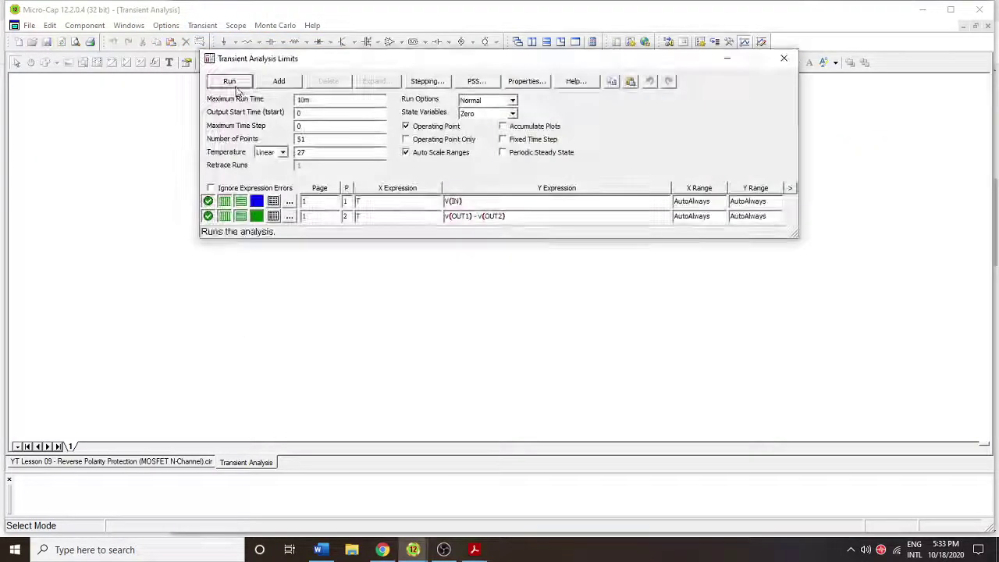
left_click(228, 83)
left_click(988, 27)
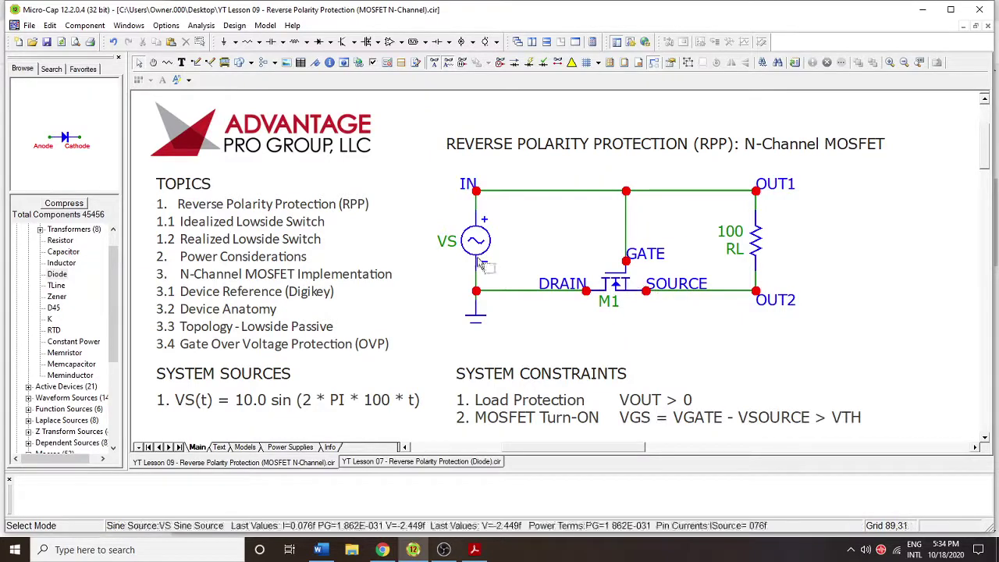
double_click(438, 232)
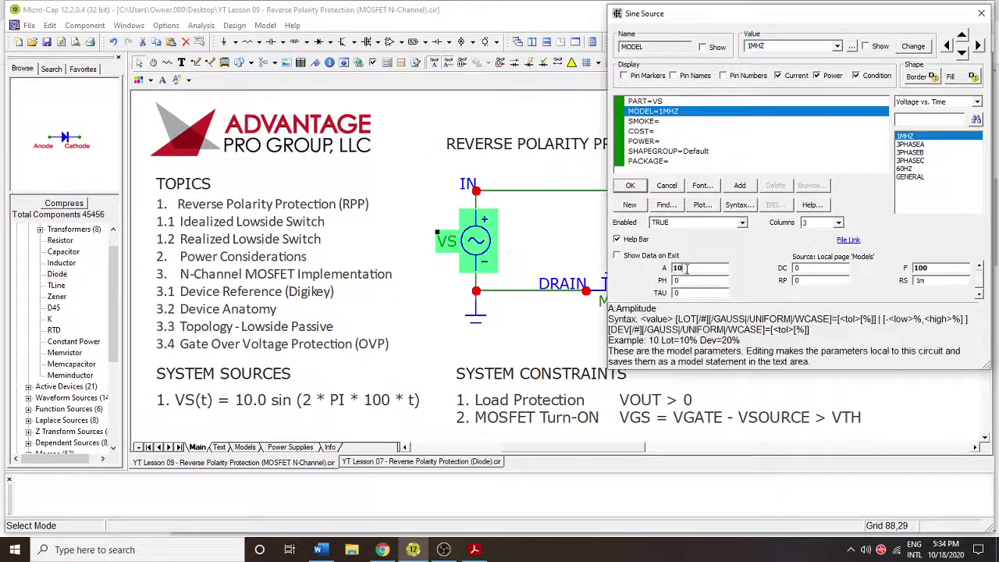
left_click(666, 185)
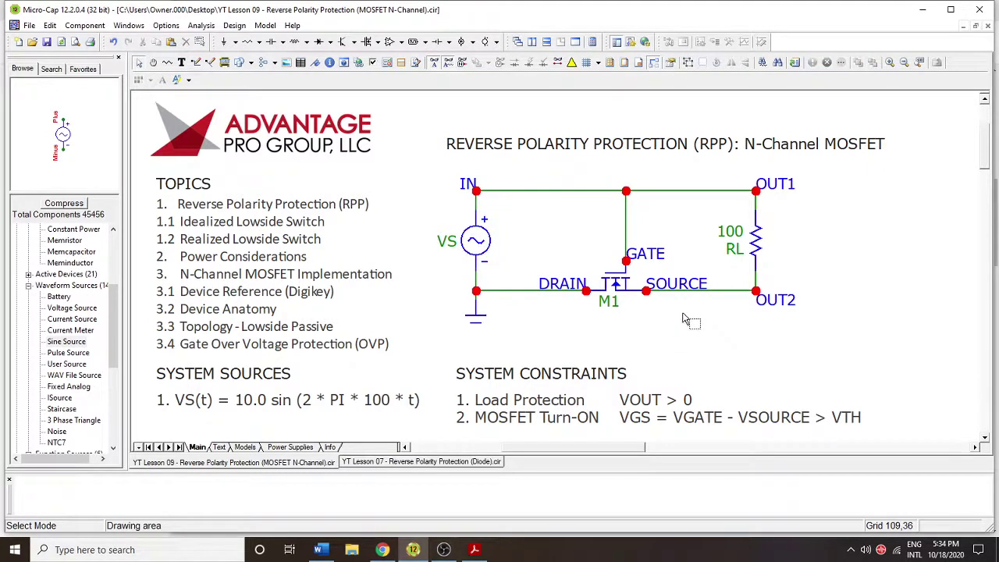
Step: Shift RL with its OUT1/OUT2 labels right and move the title and top IN wire up
left_click_drag(851, 328, 722, 178)
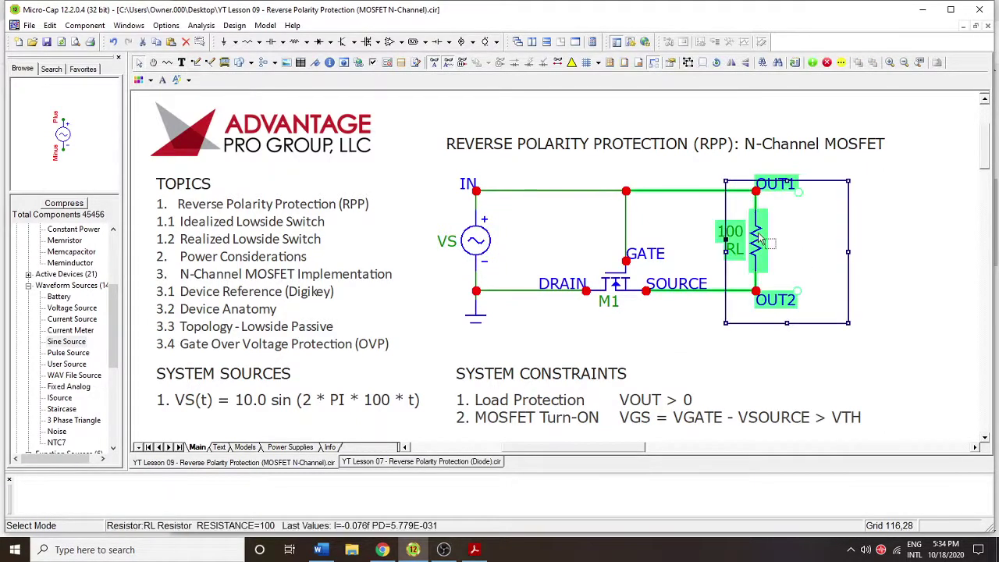
left_click_drag(856, 224, 449, 170)
left_click(937, 224)
scroll(642, 201, "up", 2)
left_click(648, 203)
left_click_drag(648, 203, 637, 153)
left_click_drag(907, 207, 443, 317)
left_click_drag(648, 251, 653, 205)
left_click(687, 319)
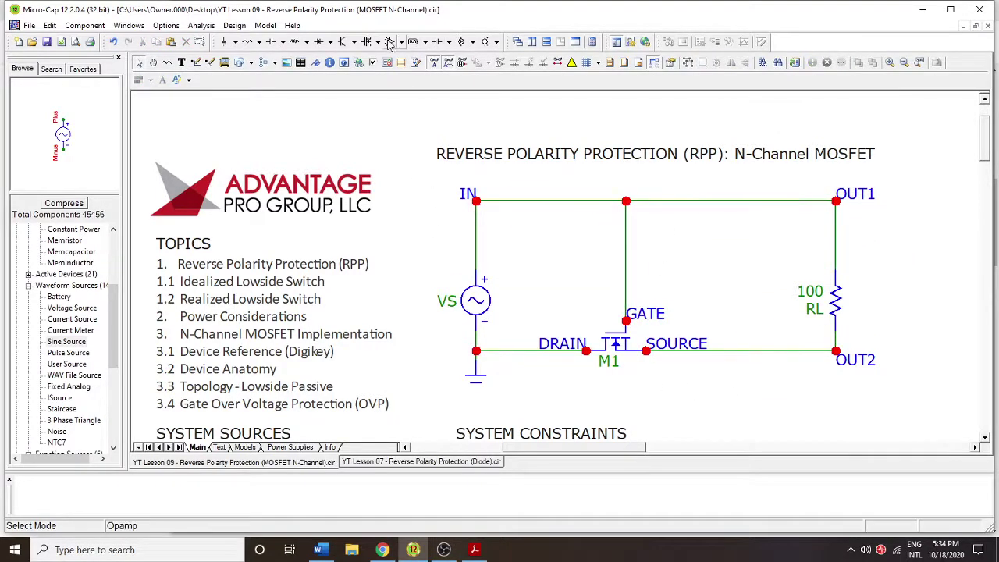
Step: Place a 1N456 zener on the lower source-side wire with breakdown voltage 15
left_click(318, 43)
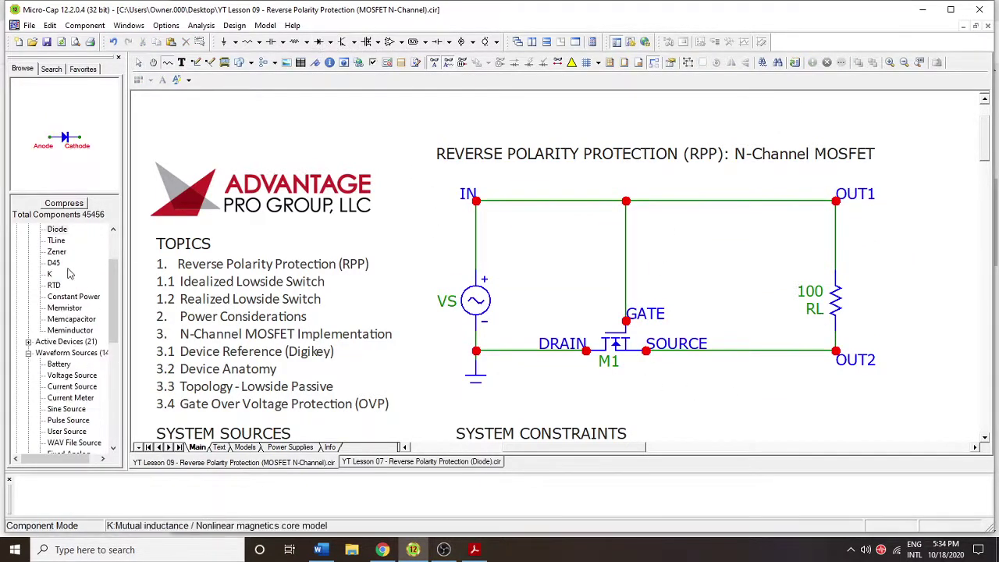
left_click_drag(725, 306, 726, 316)
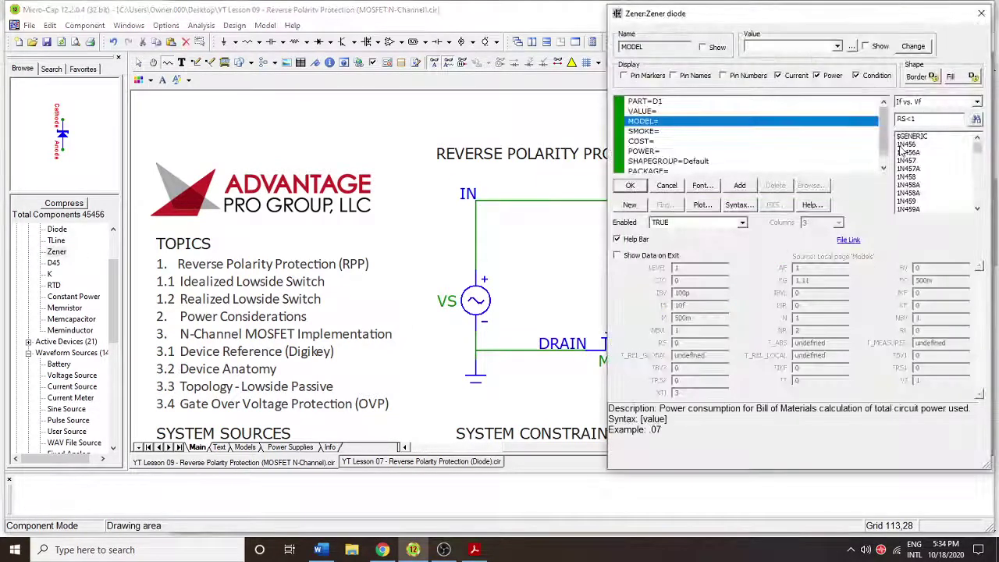
left_click(907, 146)
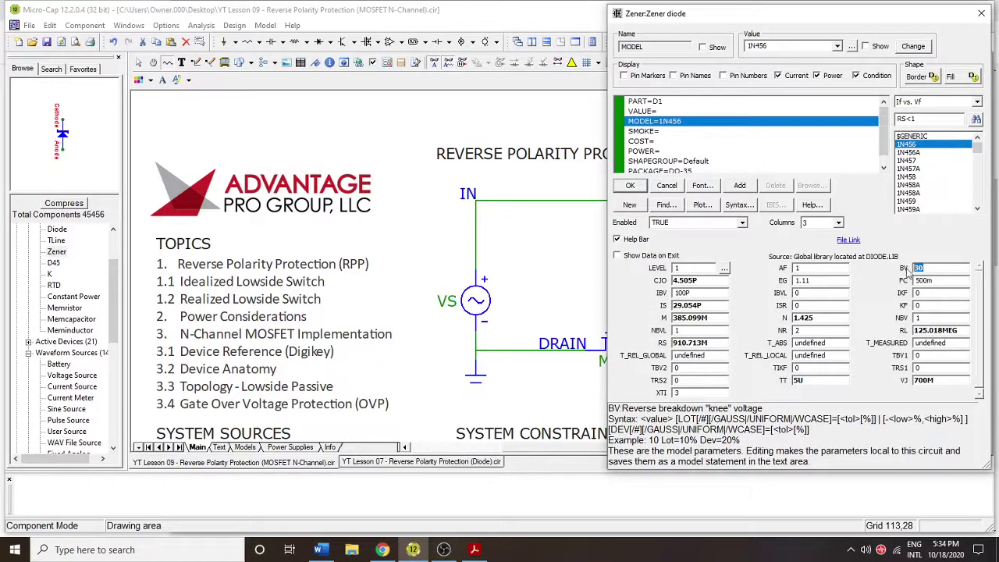
left_click_drag(930, 268, 908, 270)
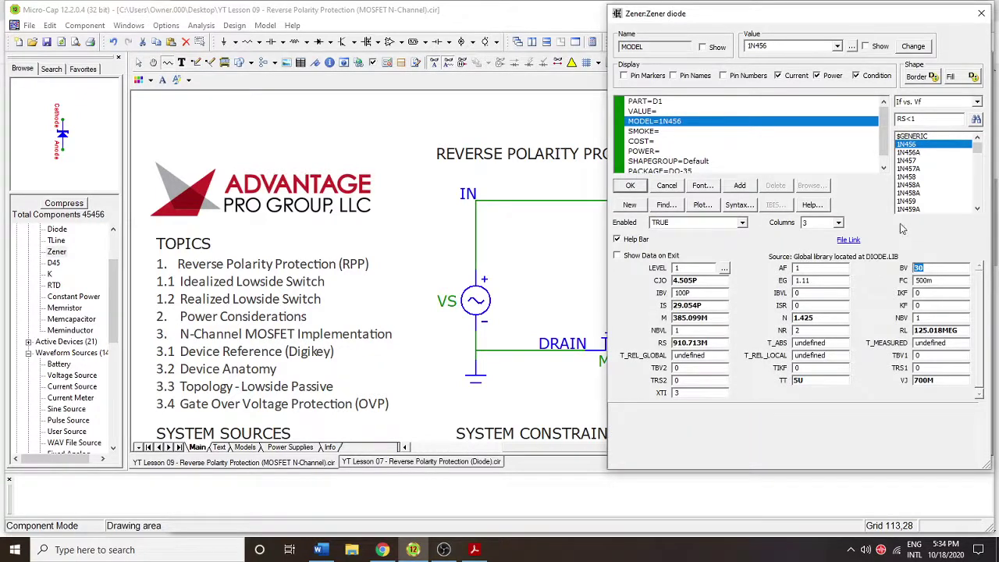
type("15")
left_click(636, 187)
key("ctrl+e")
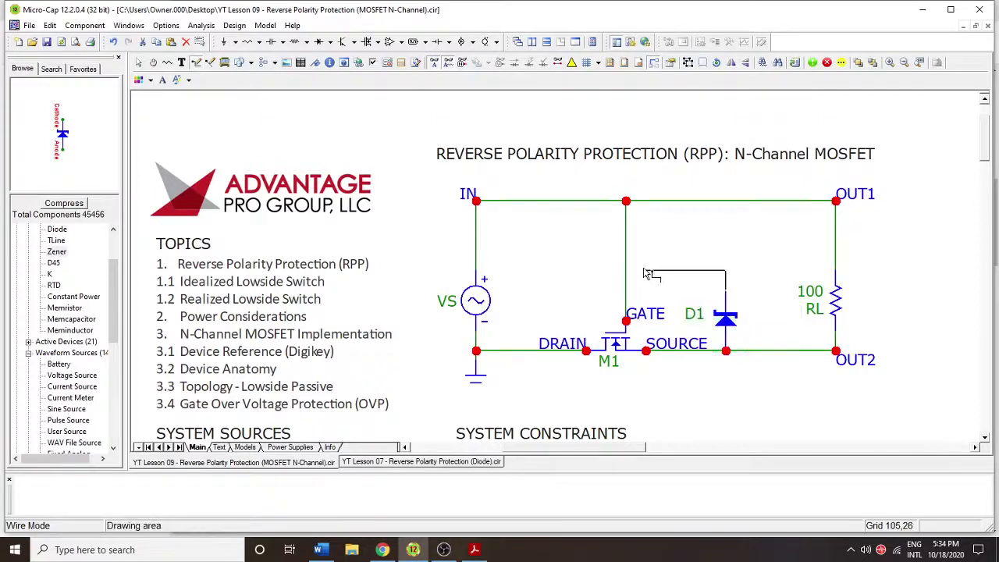
Step: Wire zener D1 up to the gate net and delete the old vertical gate wire
left_click_drag(636, 273, 626, 277)
key("ctrl+e")
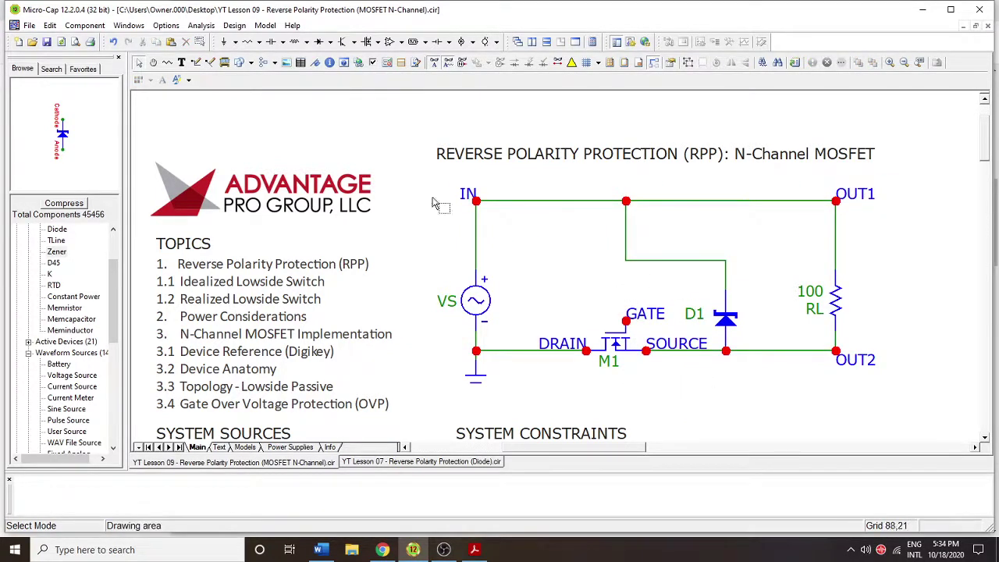
left_click(626, 233)
key("Delete")
Step: Insert 10k resistor R1 below IN and wire the GATE node to its bottom end
left_click(248, 41)
left_click(631, 260)
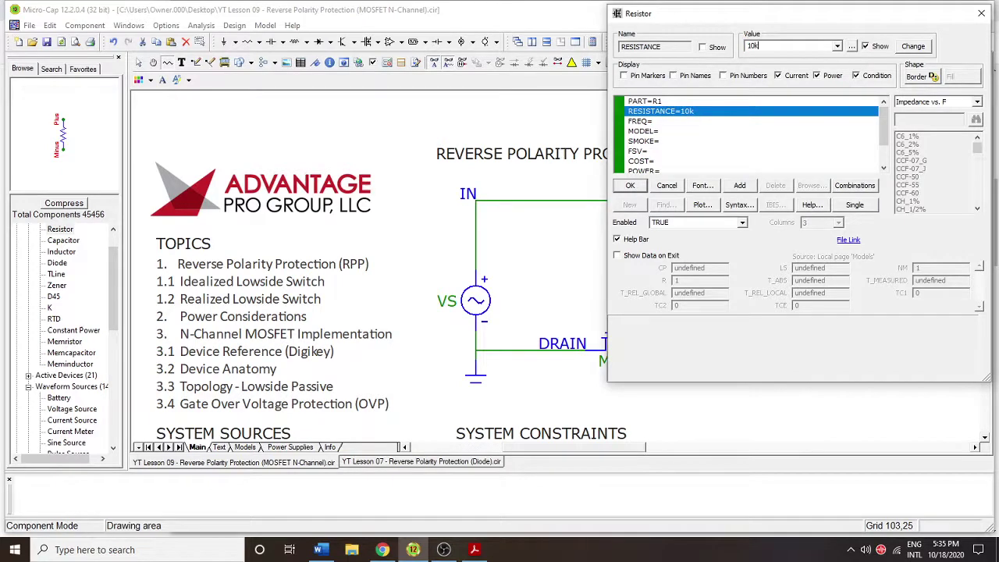
left_click(630, 185)
key("ctrl+e")
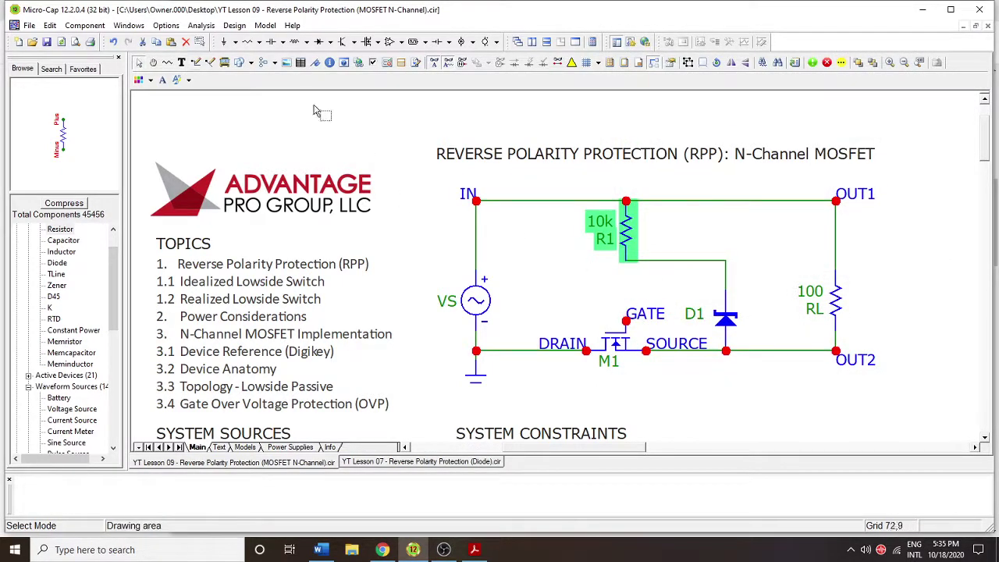
left_click(196, 62)
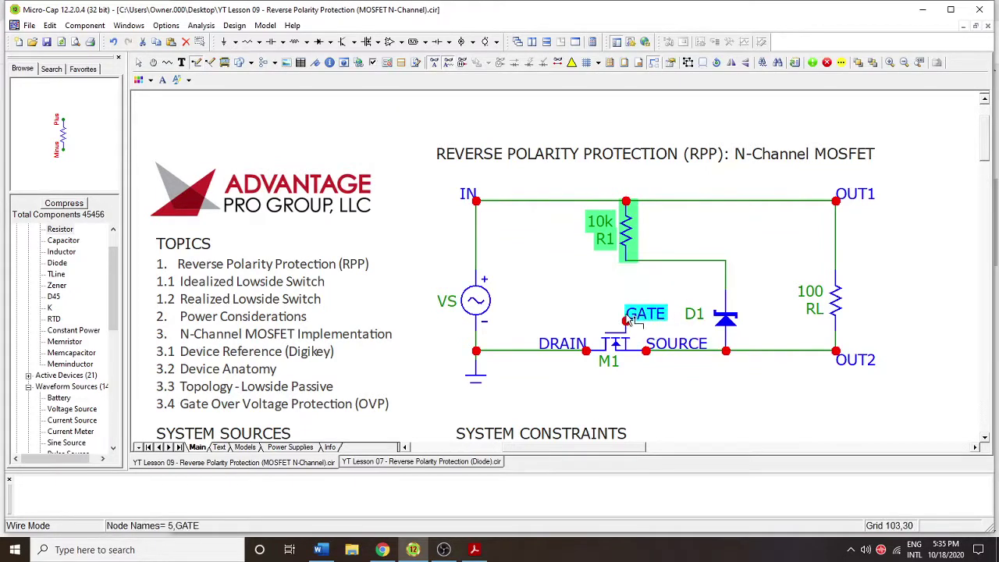
left_click_drag(625, 320, 626, 262)
key("ctrl+e")
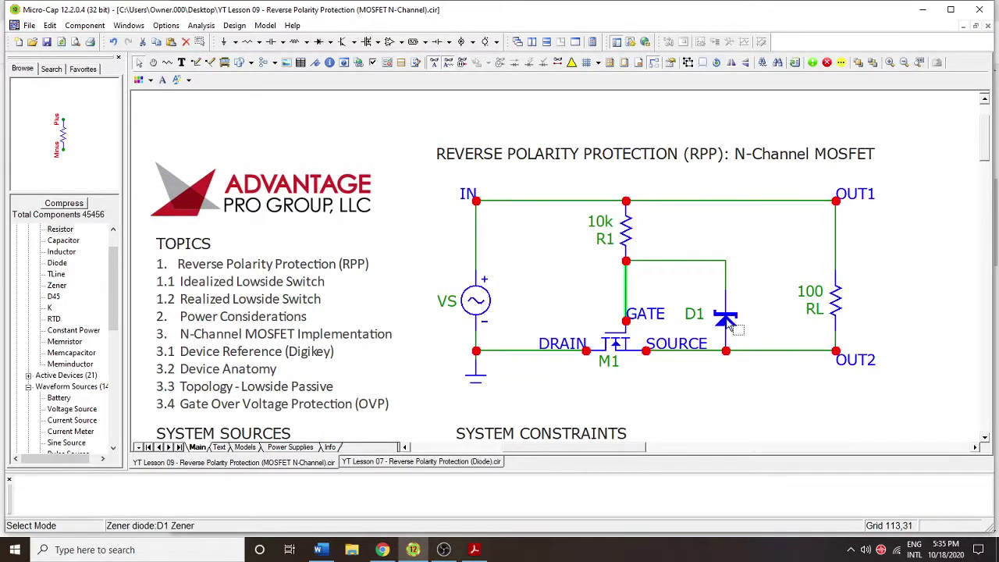
Step: Rename the zener to Z1, lower the gate wire and shift Z1 slightly right
left_click(726, 317)
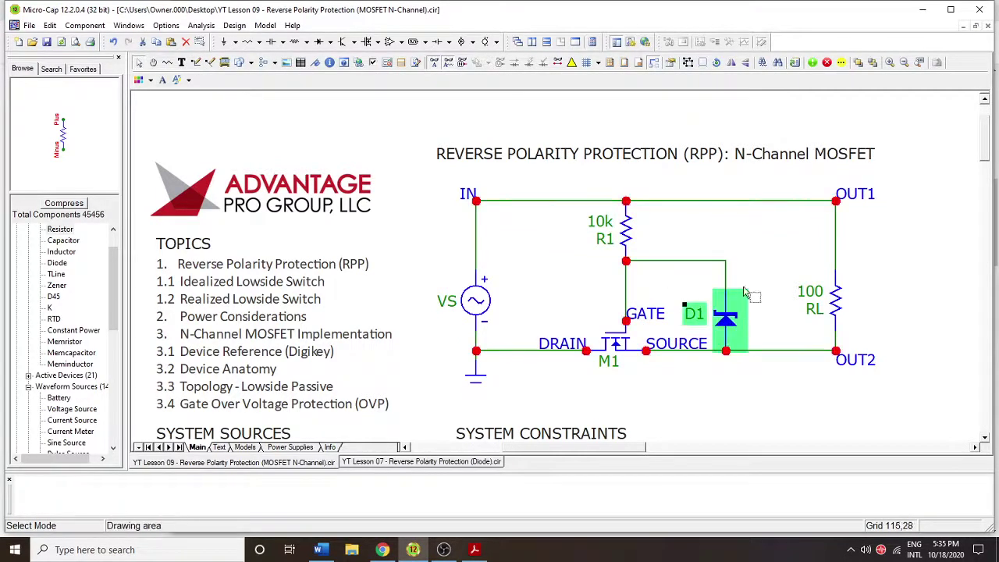
left_click(695, 312)
left_click(696, 313)
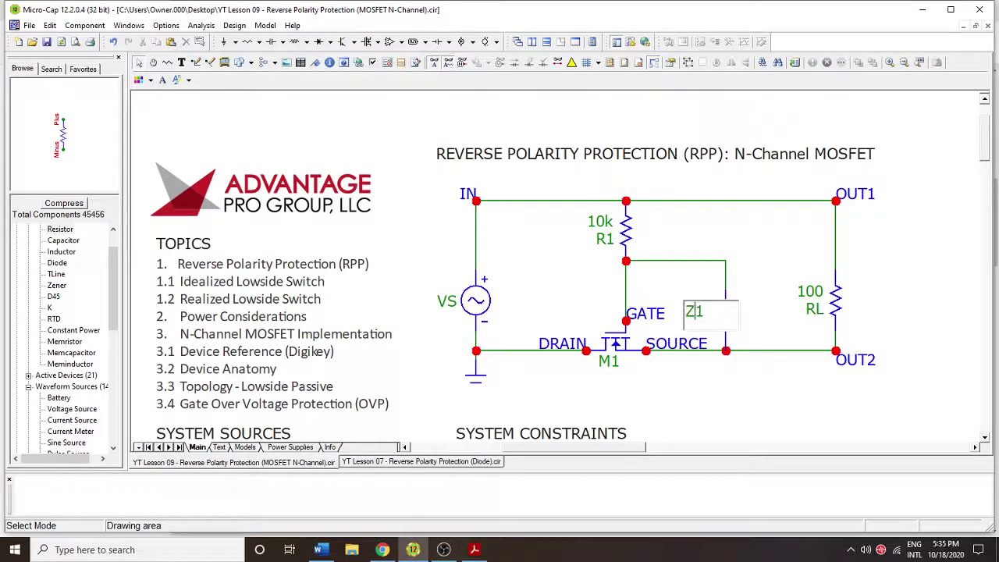
type("Z1")
key("Return")
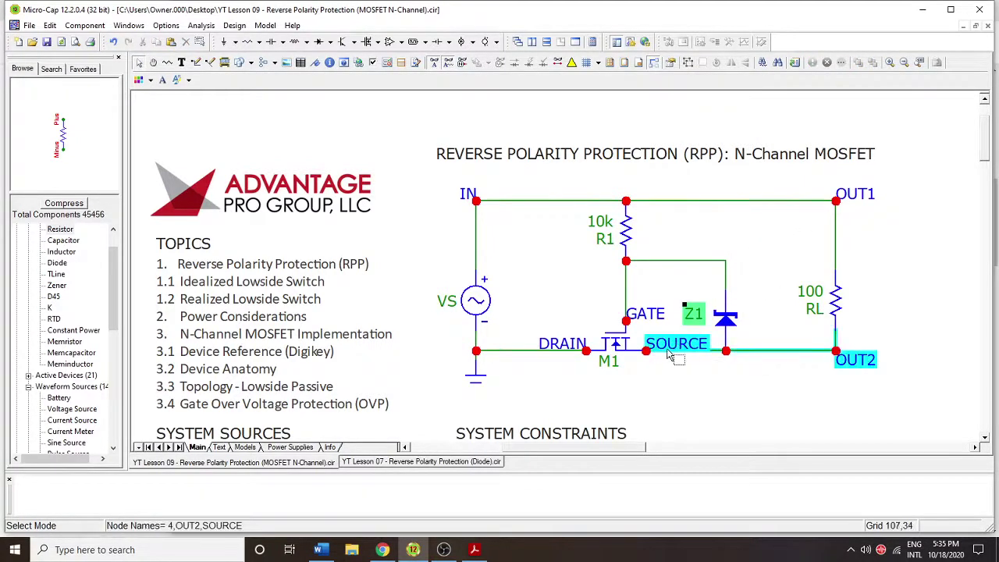
left_click_drag(661, 268, 659, 278)
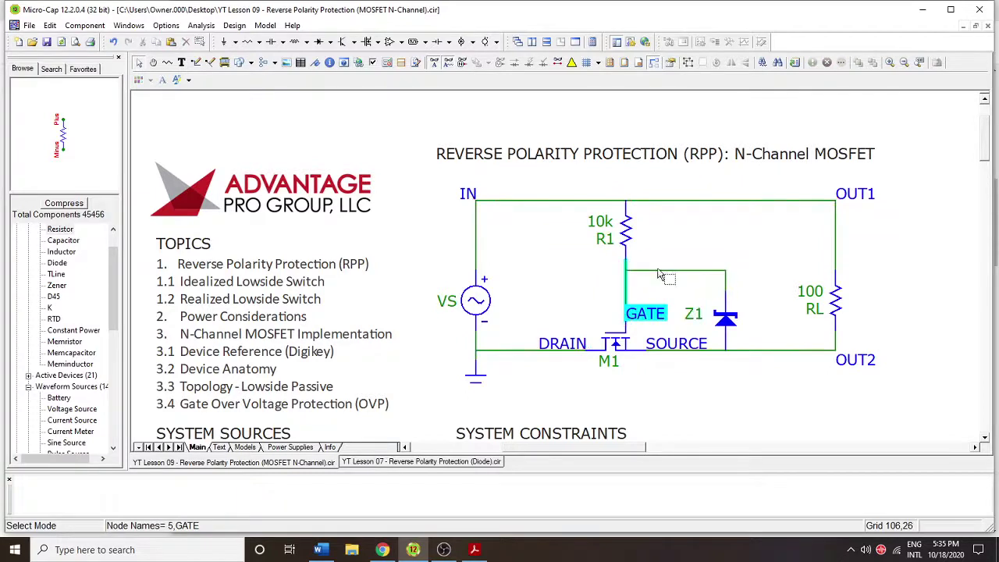
left_click(727, 319)
left_click_drag(727, 319, 747, 319)
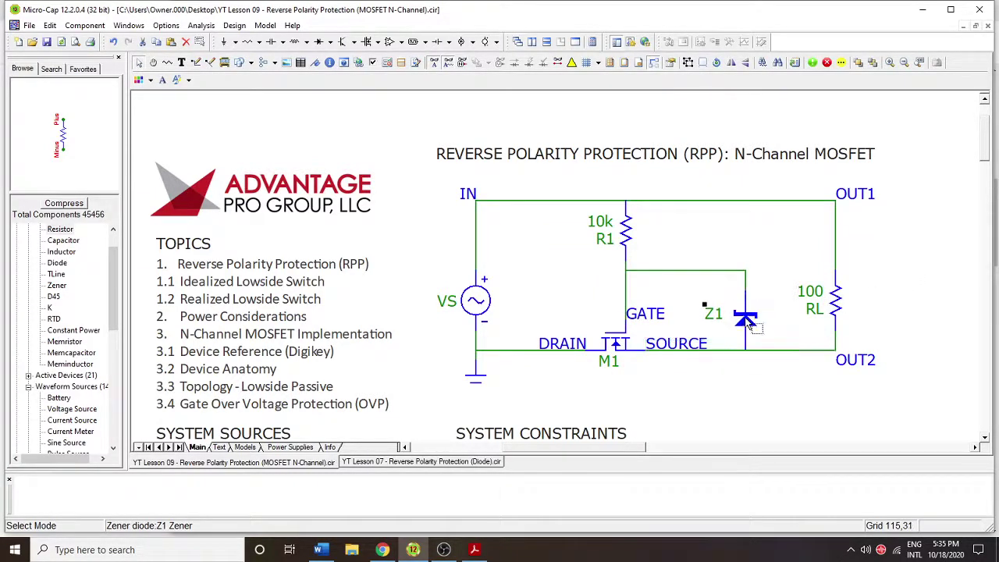
left_click(890, 273)
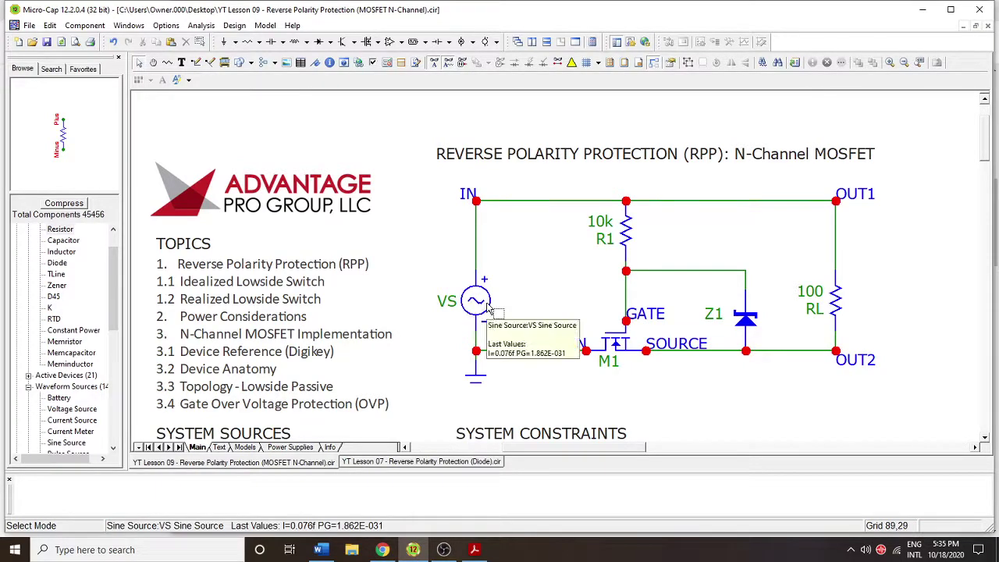
Step: Run a transient analysis plotting V(IN) and V(OUT1)-V(OUT2), then close the plot
left_click(201, 25)
left_click(212, 44)
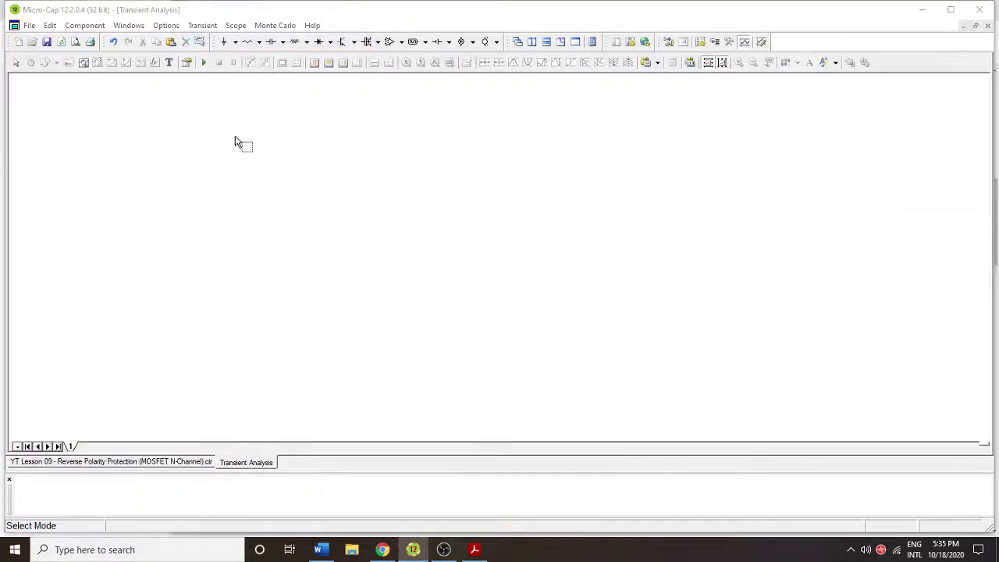
left_click(223, 81)
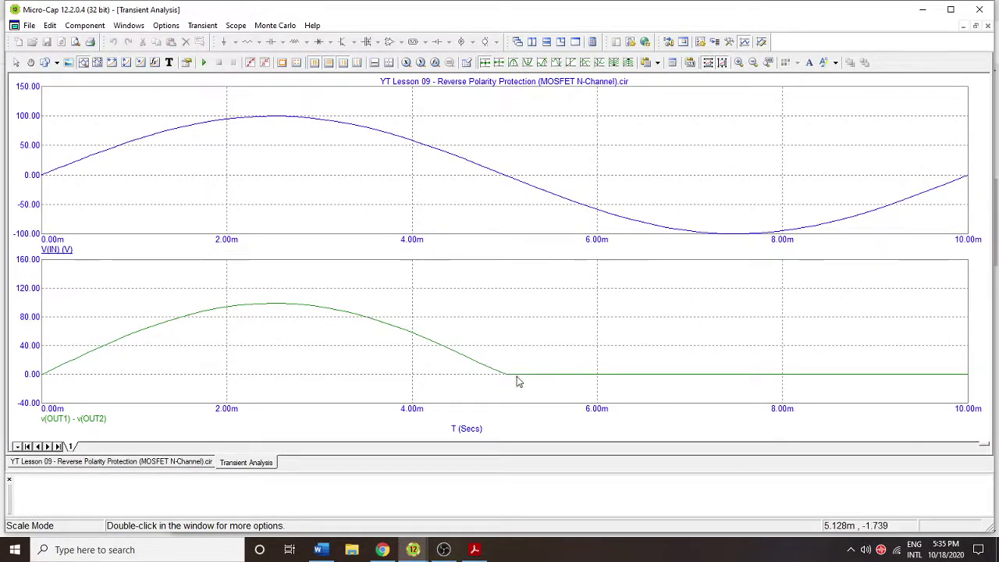
key("F3")
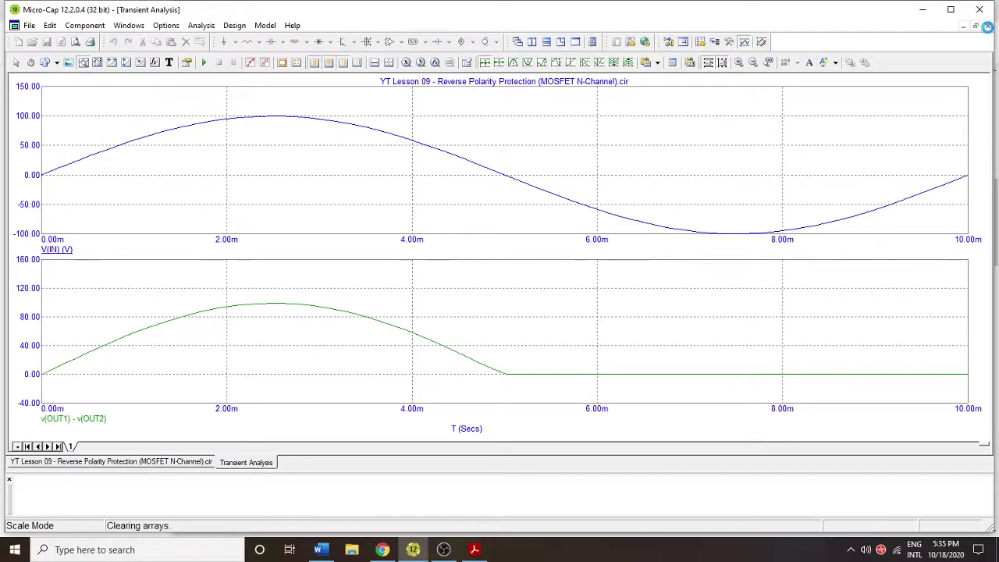
left_click(842, 295)
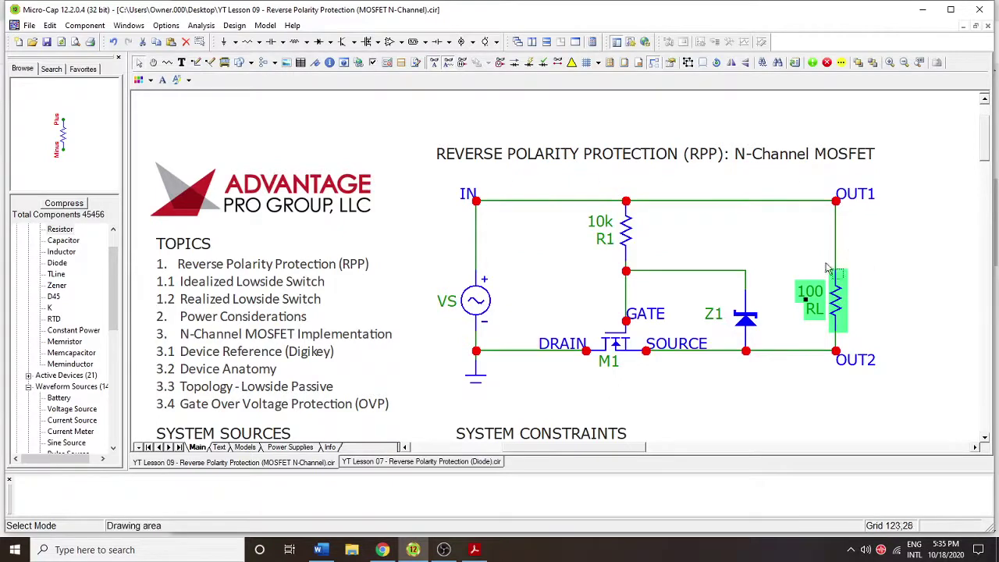
Step: Drag the gate wire between R1 and Z1 one grid step lower and clear the selection
mouse_move(835, 228)
left_click(898, 261)
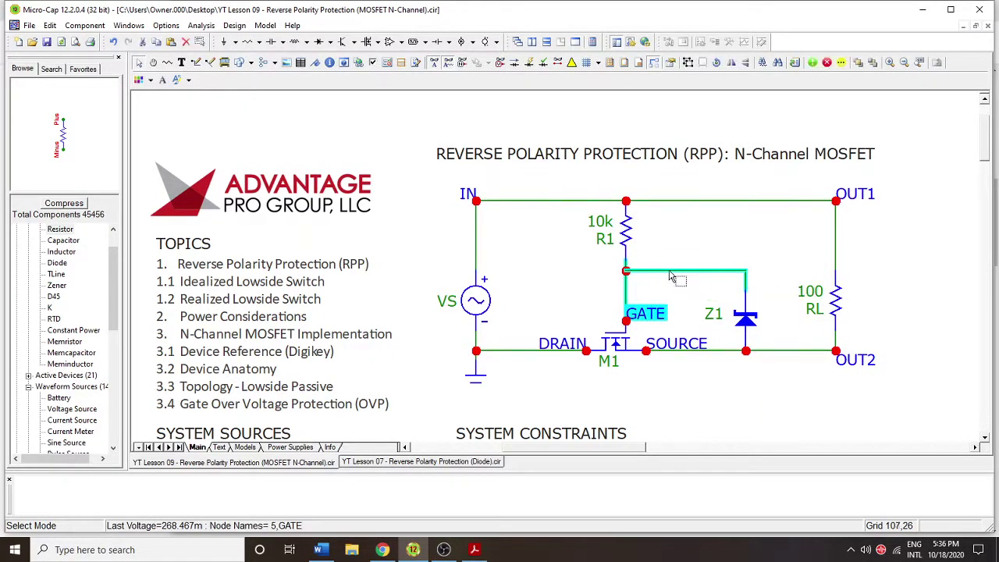
left_click_drag(676, 279, 676, 289)
left_click(698, 248)
left_click(627, 228)
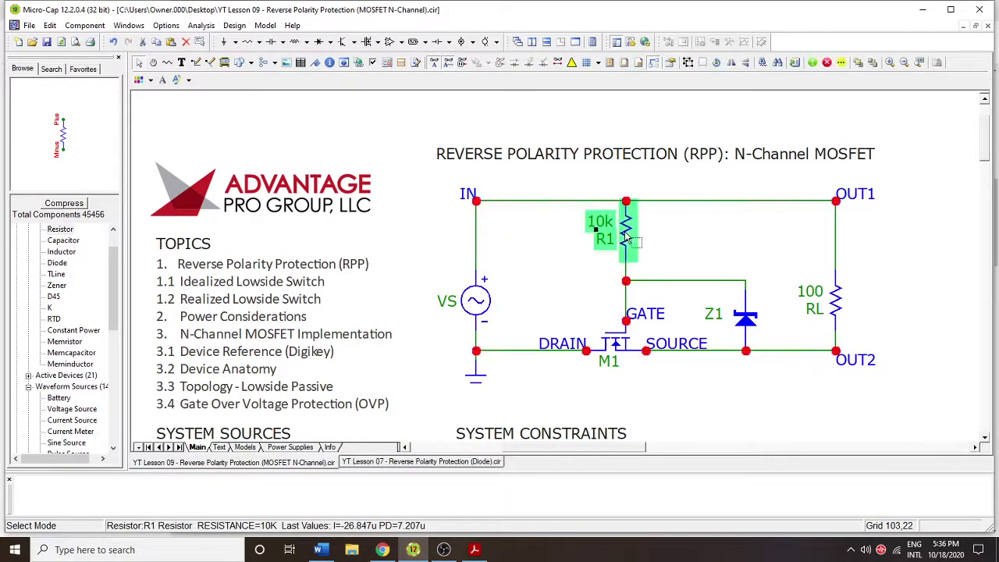
left_click(924, 241)
scroll(879, 241, "down", 1)
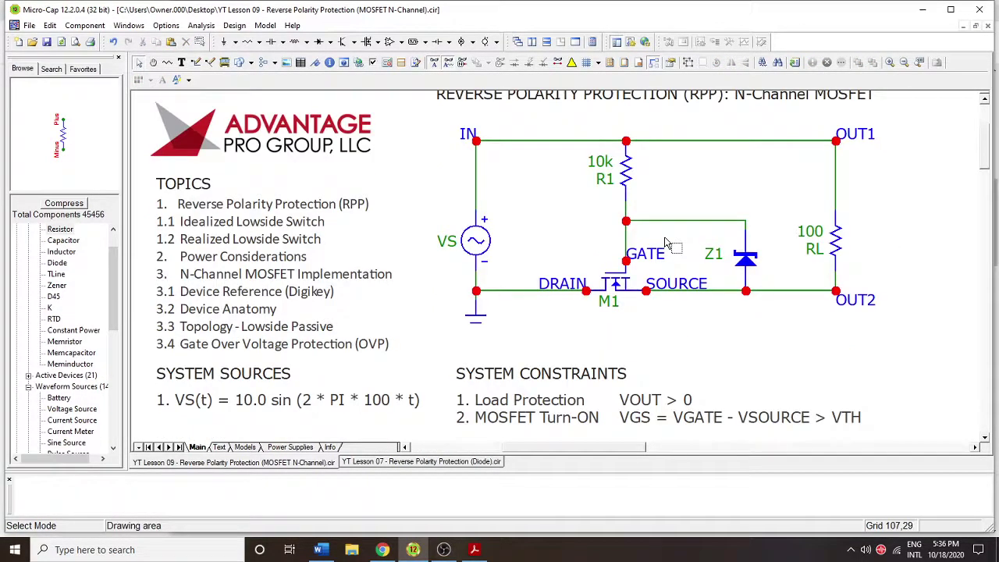
mouse_move(622, 294)
scroll(602, 328, "up", 1)
scroll(601, 328, "down", 1)
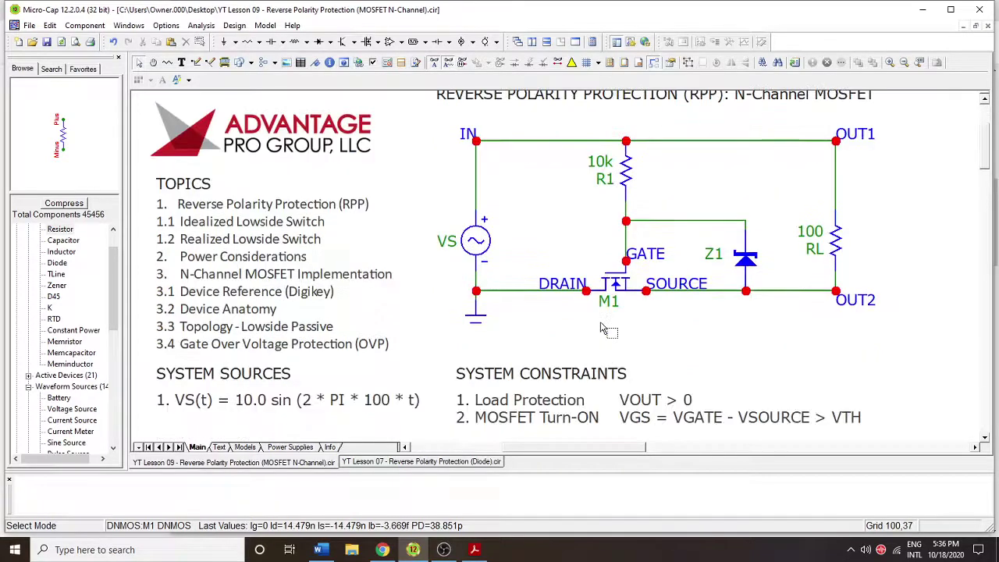